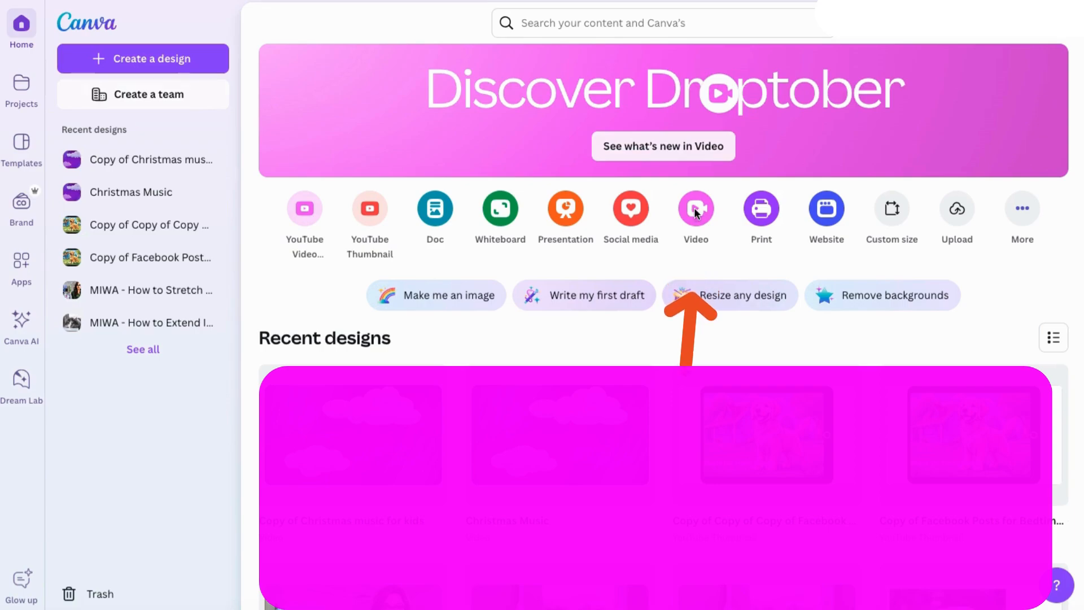
# Step: Create a blank TikTok video design and browse the available video templates
pyautogui.click(696, 254)
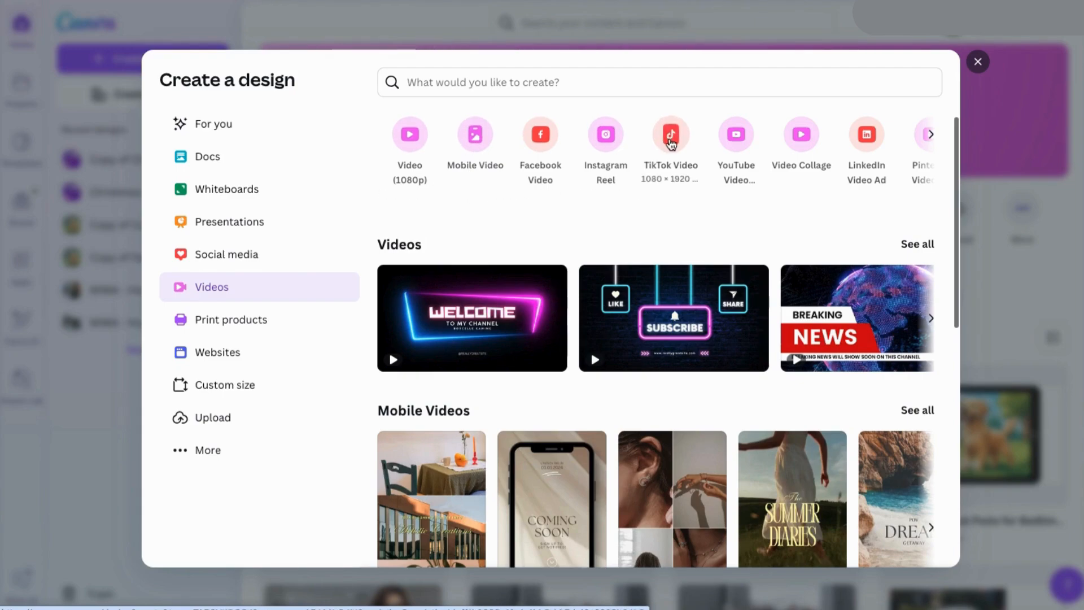
pyautogui.click(671, 141)
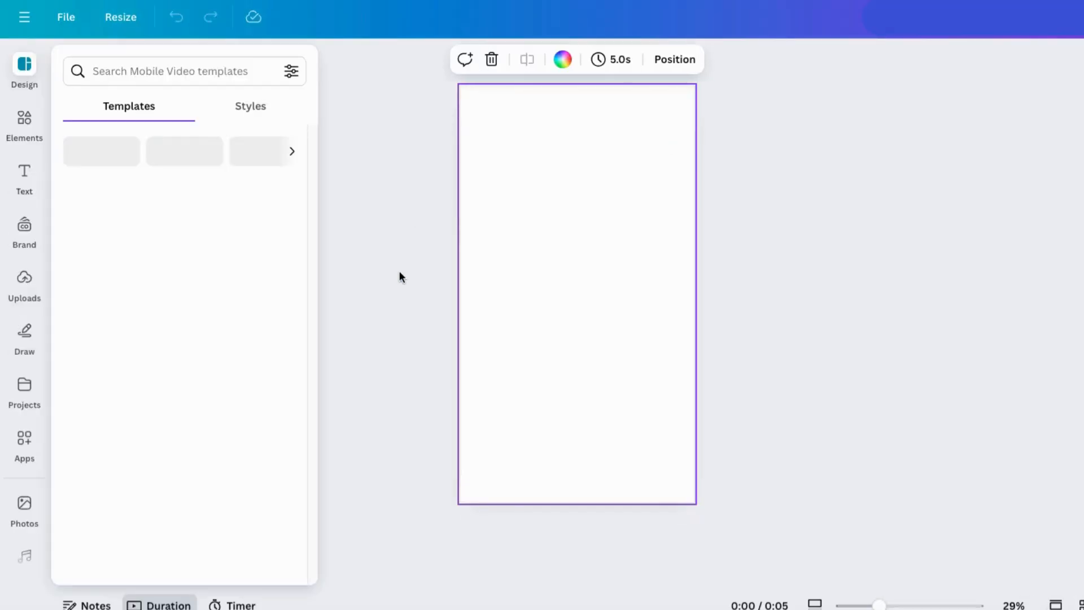
pyautogui.scroll(-10, 208, 468)
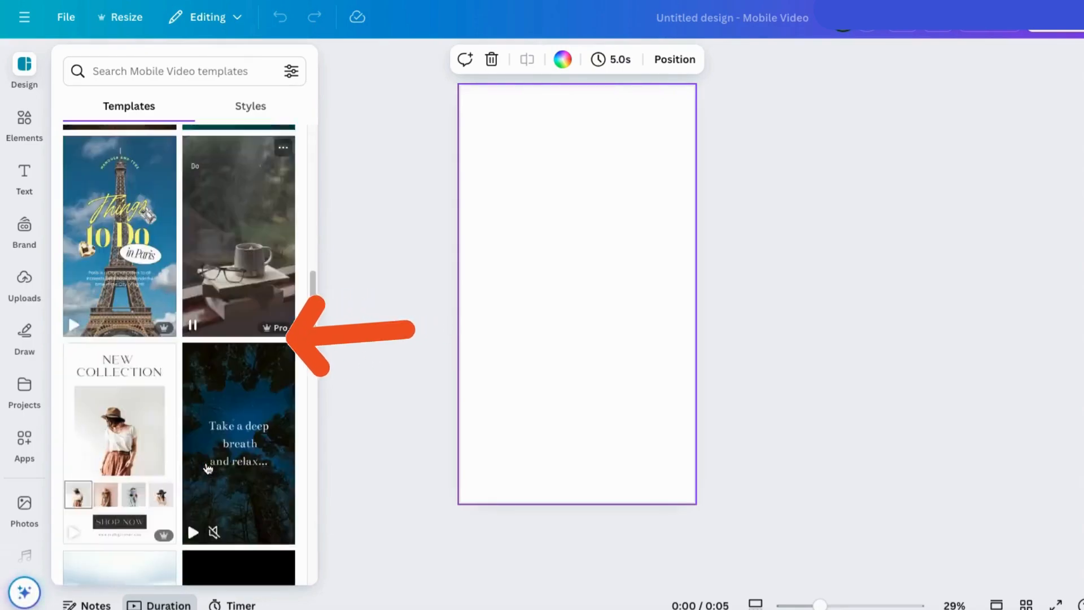
pyautogui.scroll(-15, 209, 469)
pyautogui.scroll(20, 255, 457)
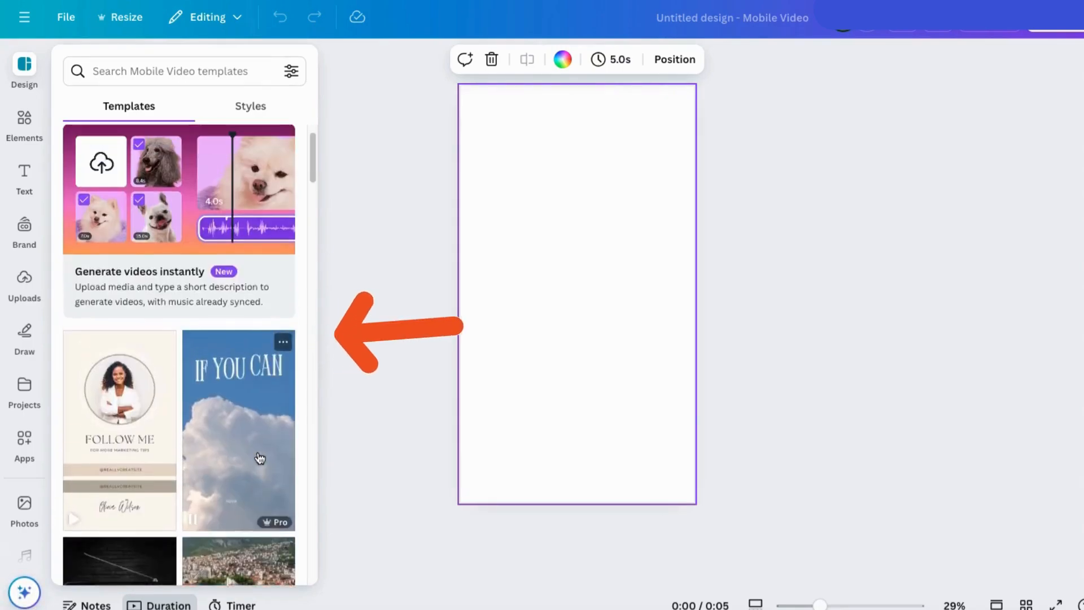
pyautogui.scroll(2, 259, 457)
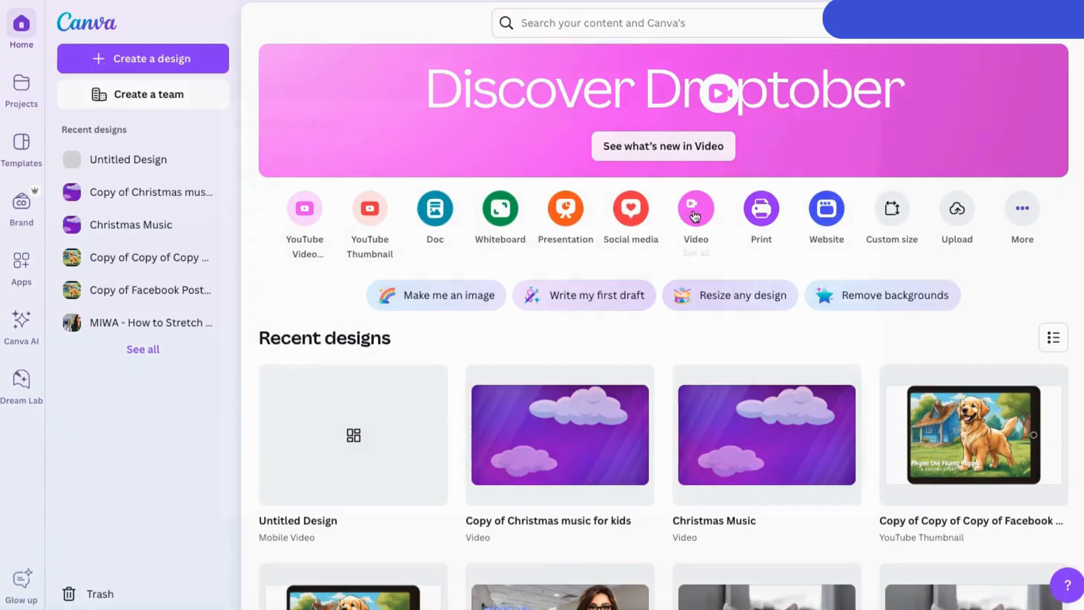
# Step: Create a blank Mobile Video design from the video formats
pyautogui.click(694, 210)
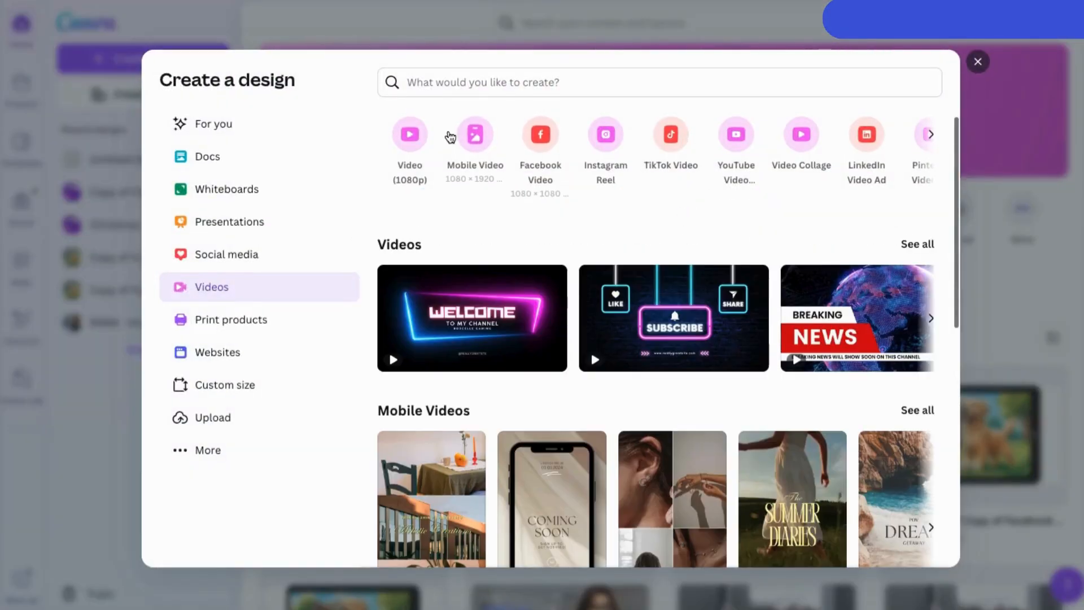
pyautogui.click(474, 138)
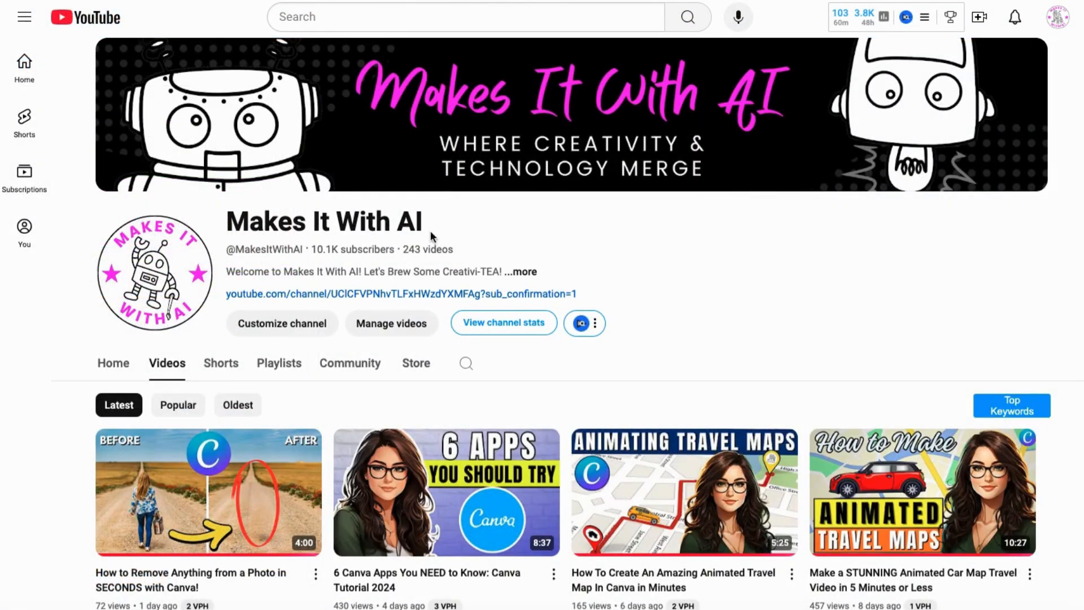
# Step: Switch to YouTube and look through the Makes It With AI channel's videos and playlists
pyautogui.scroll(-5, 69, 384)
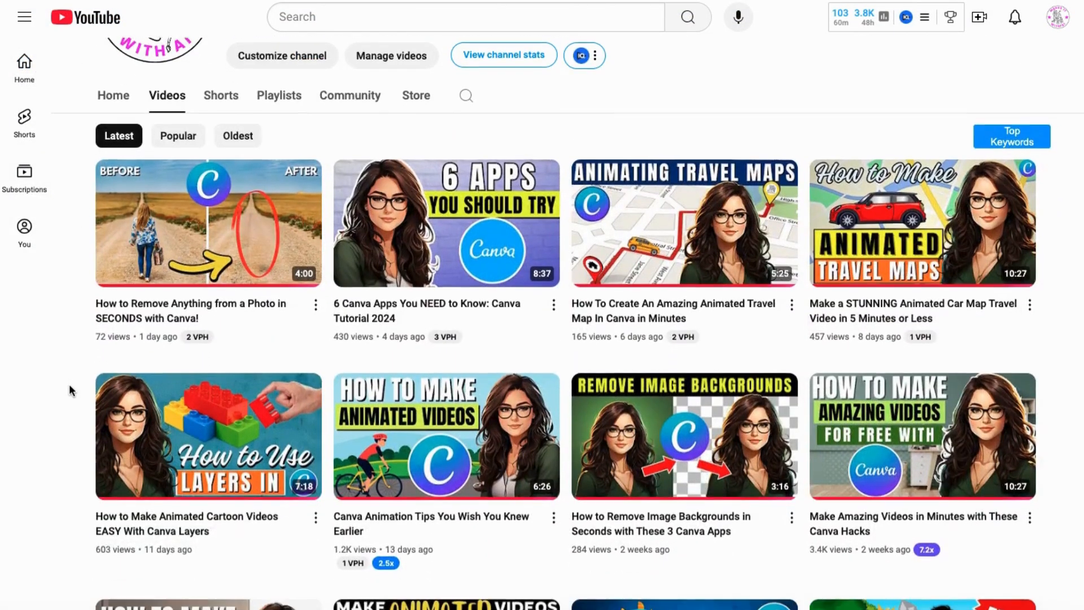
pyautogui.scroll(-12, 69, 390)
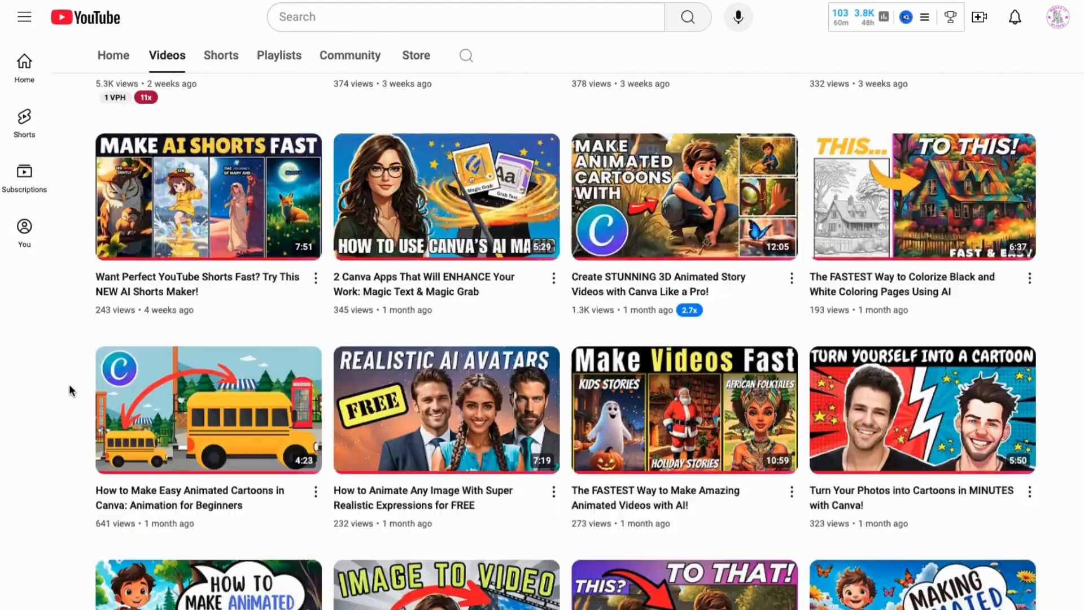
pyautogui.scroll(-18, 70, 390)
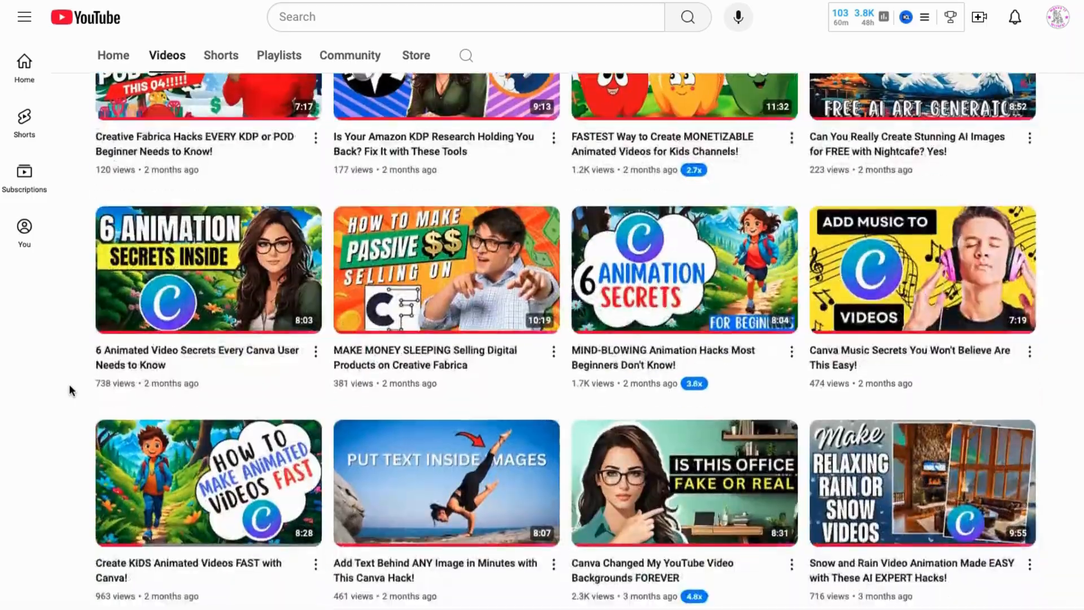
pyautogui.scroll(-20, 69, 389)
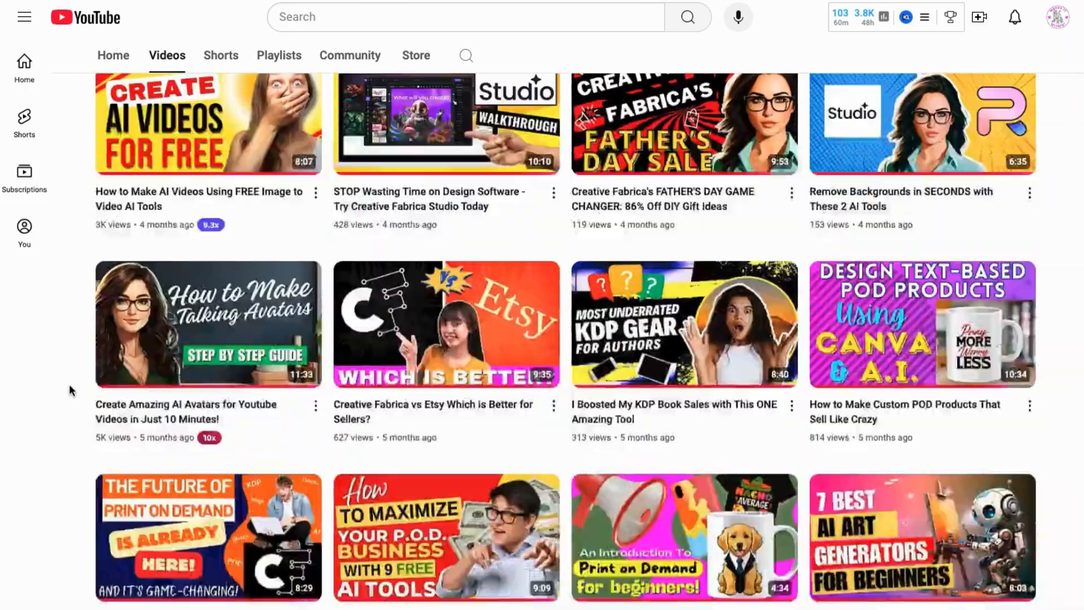
pyautogui.scroll(-1, 69, 390)
pyautogui.scroll(8, 69, 390)
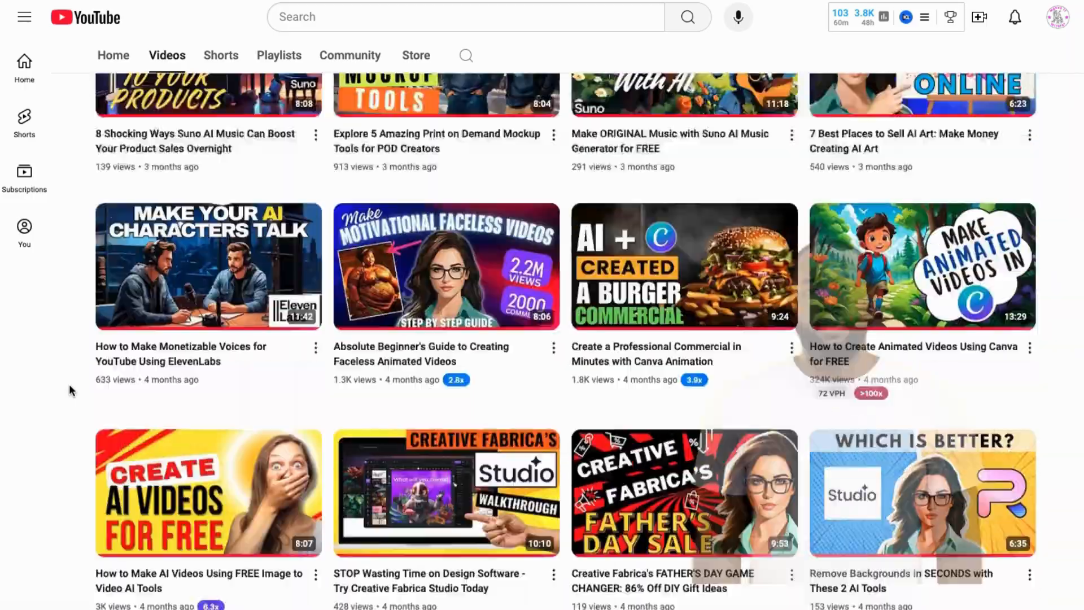
pyautogui.scroll(20, 69, 390)
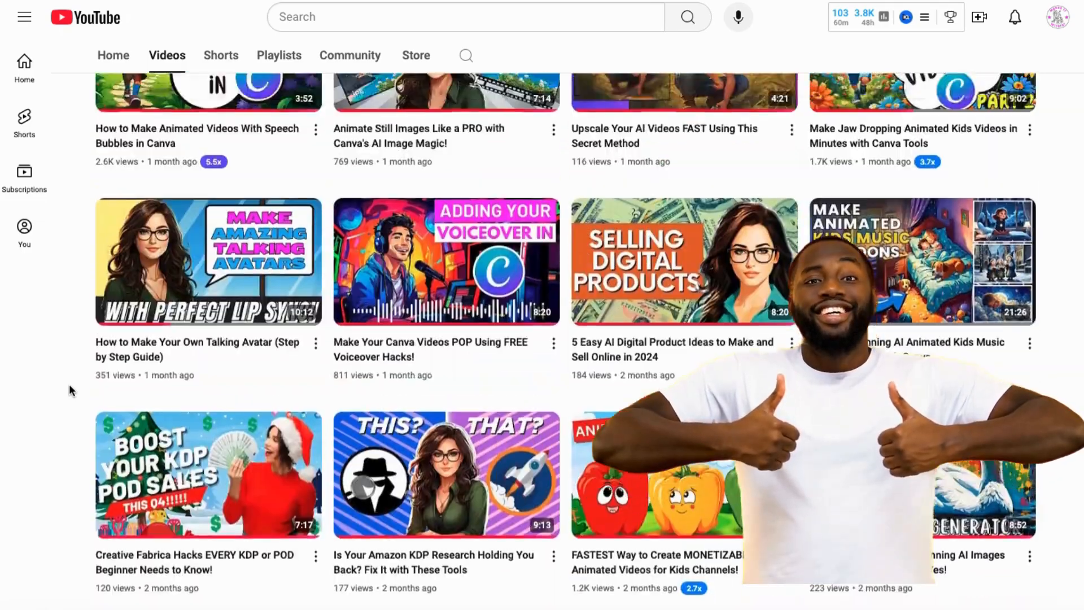
pyautogui.scroll(20, 68, 384)
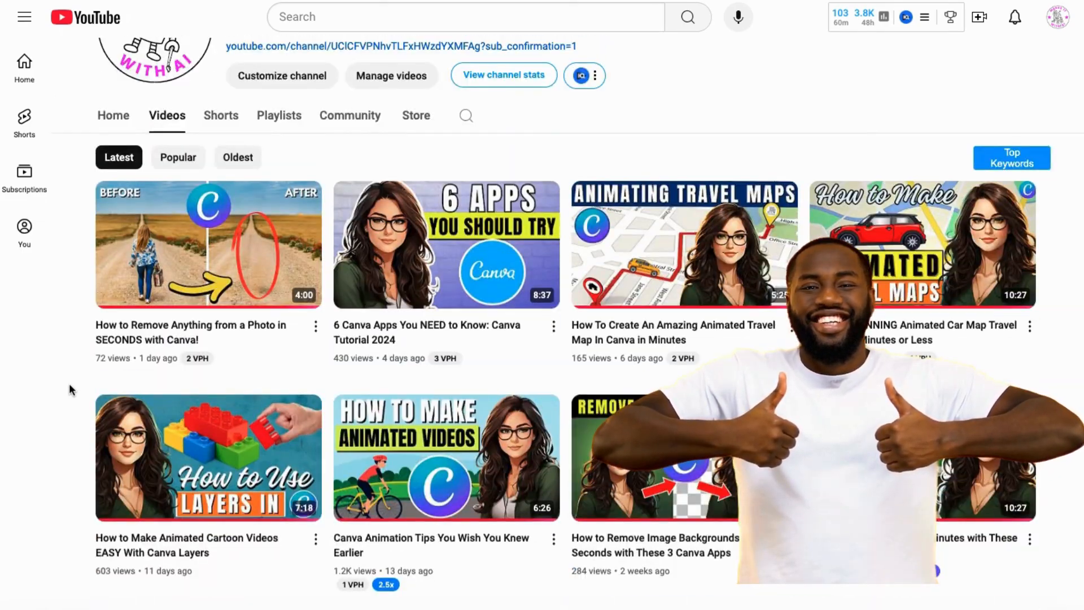
pyautogui.scroll(4, 69, 382)
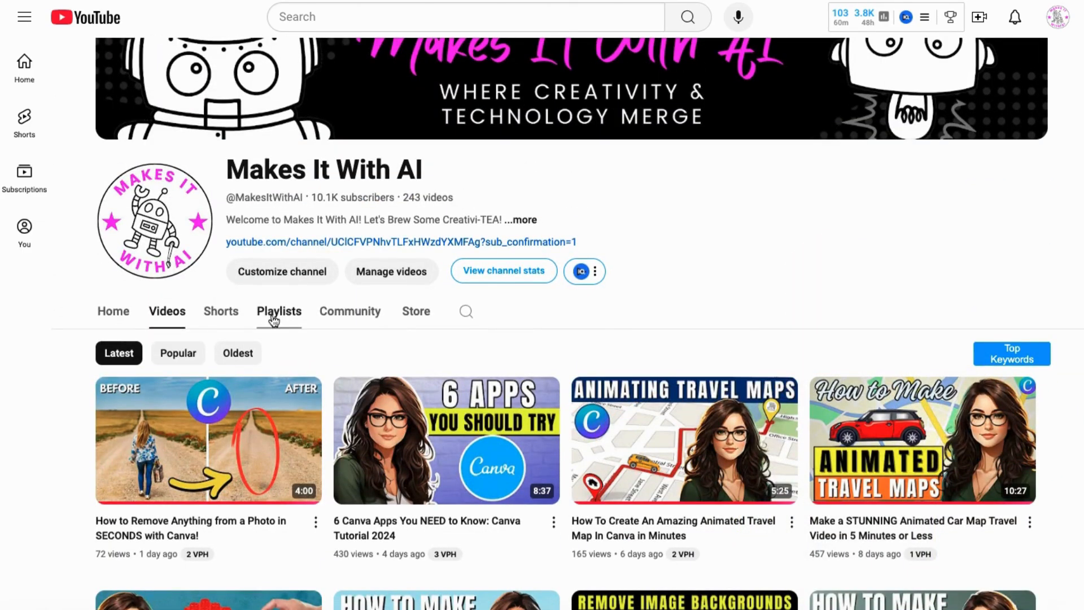
pyautogui.click(274, 314)
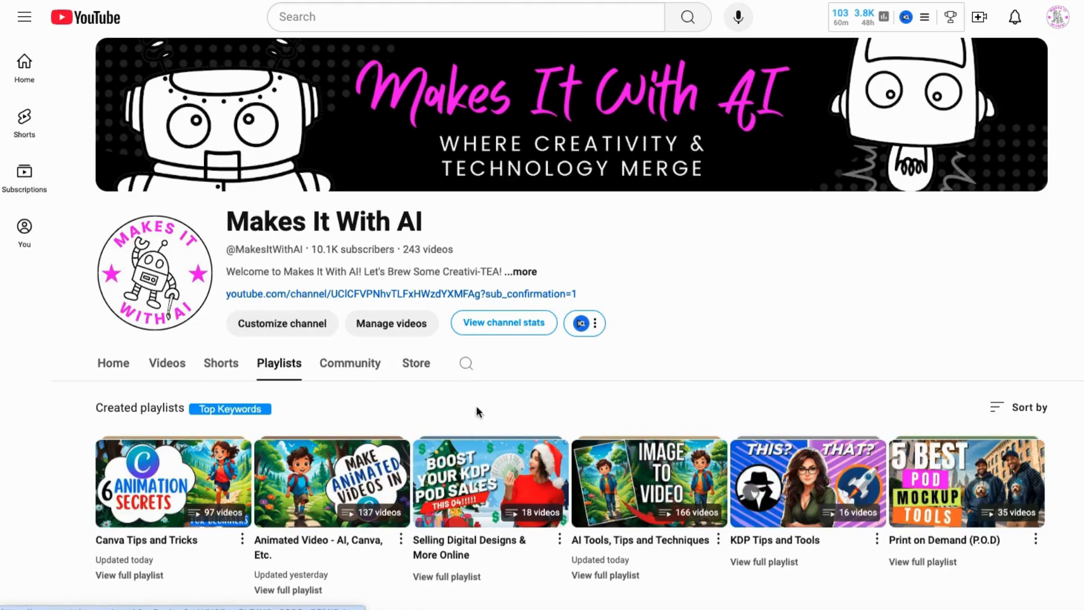
pyautogui.click(160, 362)
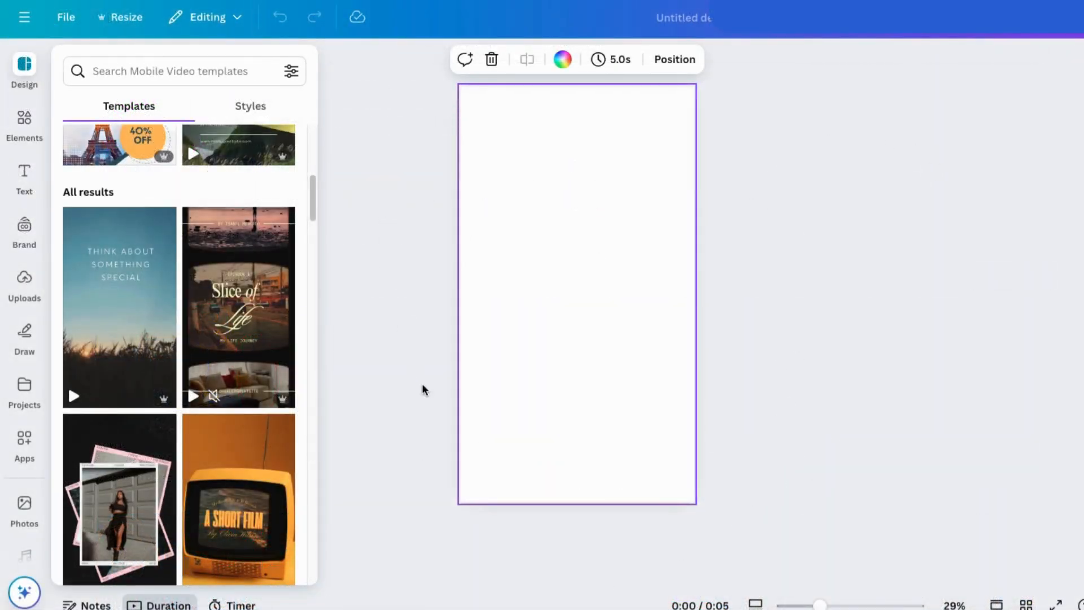
# Step: Put the template list away, add four blank pages to the video, and check the first page's timing settings
pyautogui.click(386, 184)
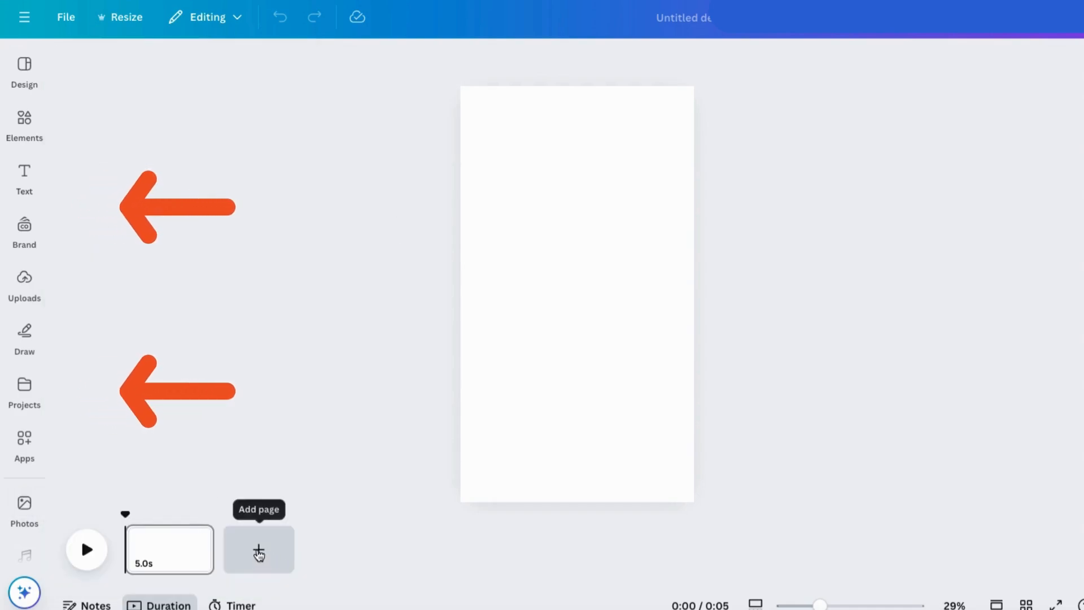
pyautogui.click(259, 549)
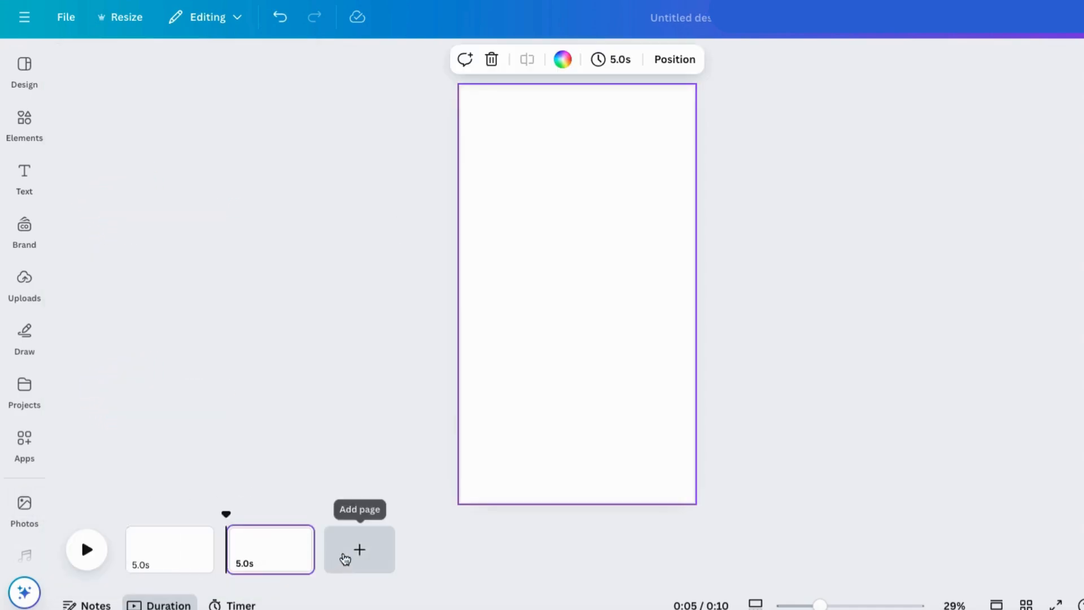
pyautogui.click(347, 551)
pyautogui.click(460, 551)
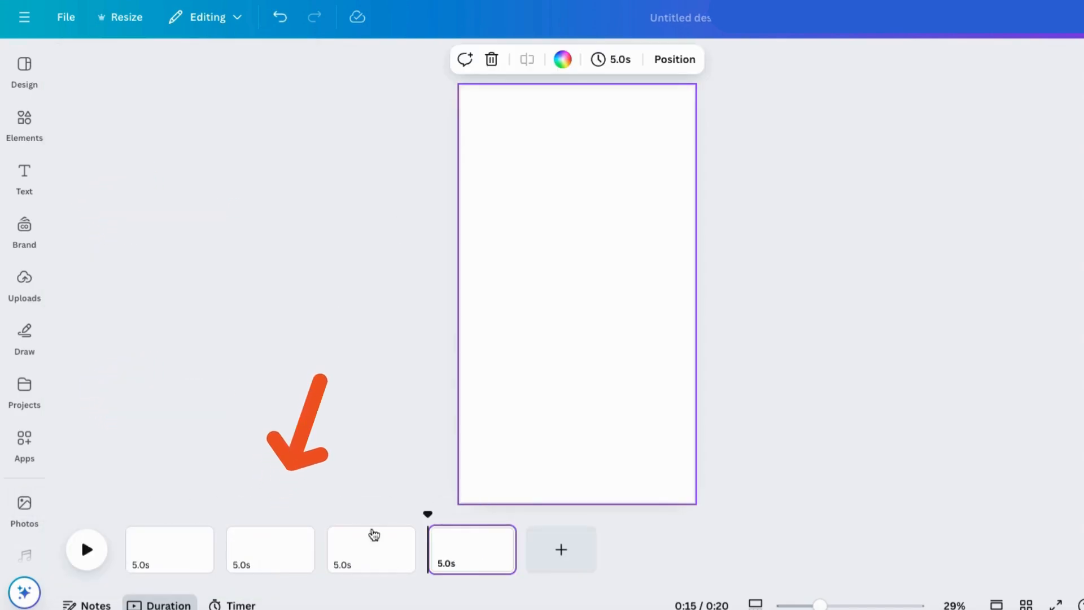
pyautogui.click(561, 555)
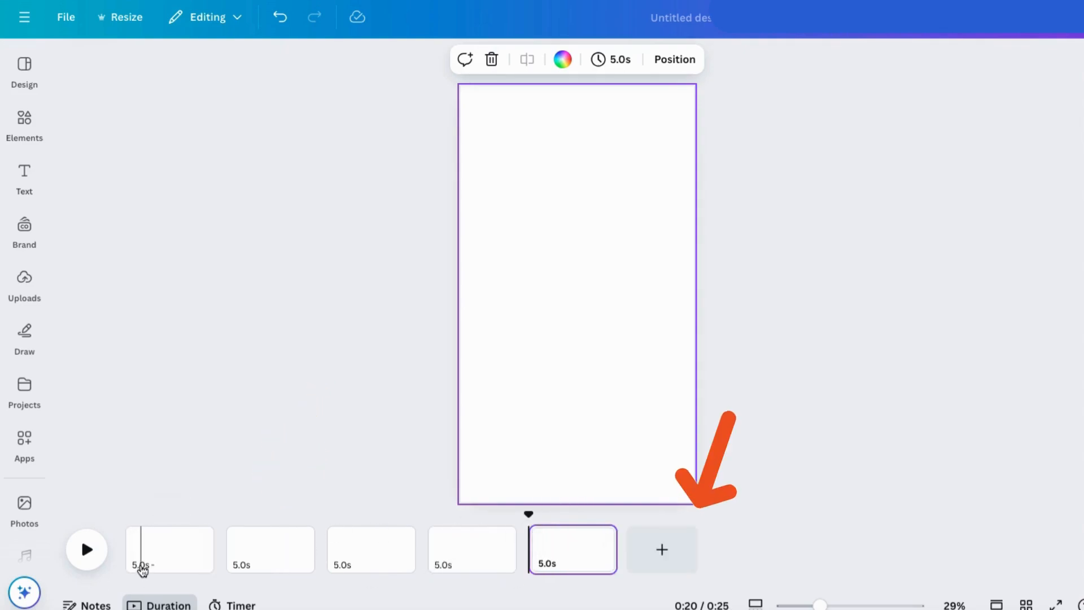
pyautogui.click(141, 571)
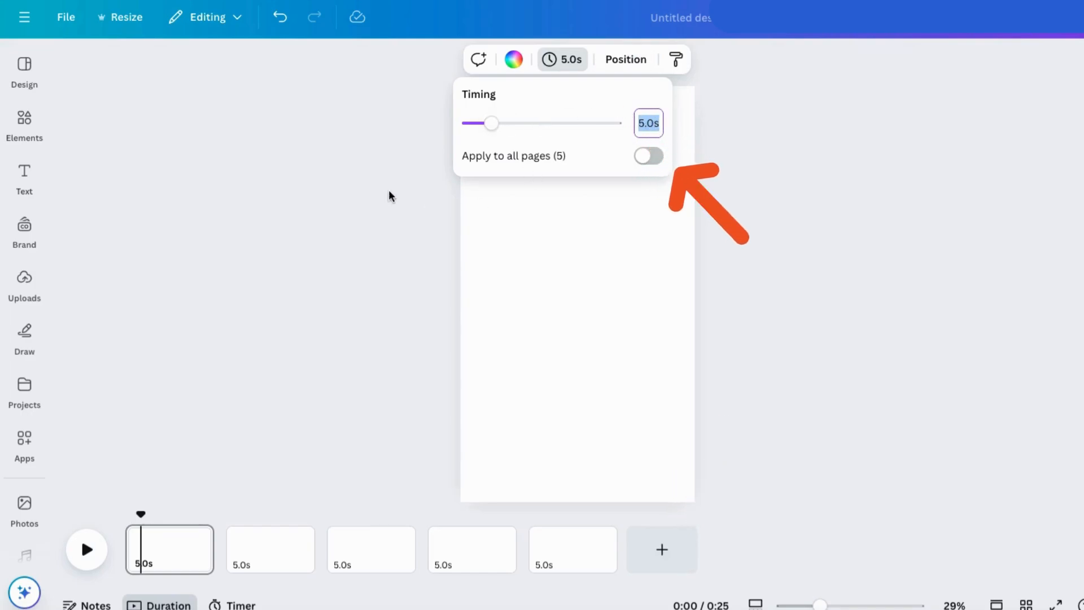
pyautogui.click(405, 276)
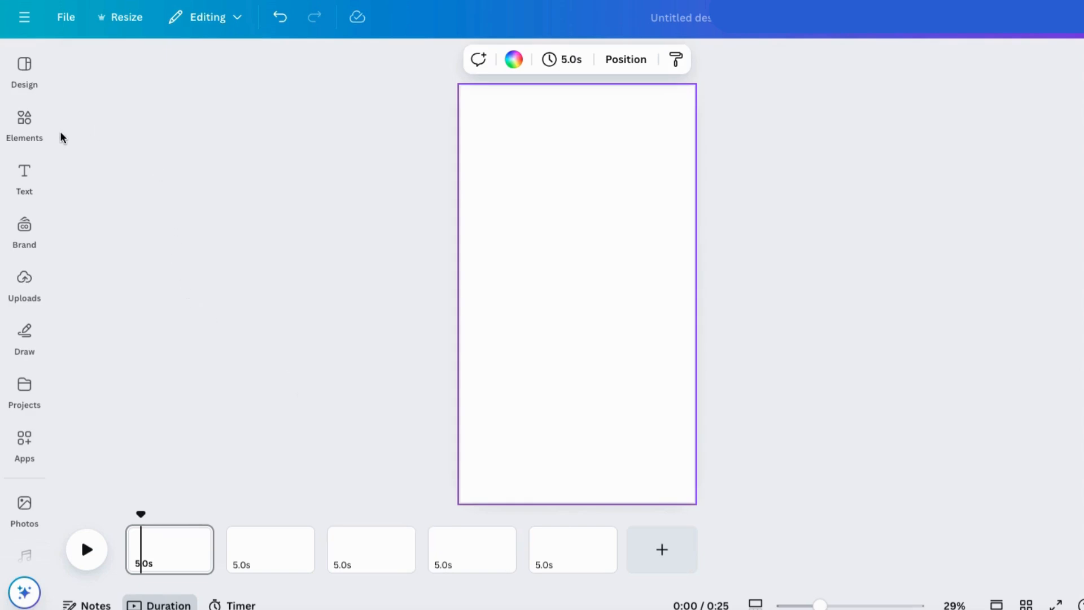
# Step: Search the elements for "desktop computer" and limit the results to videos
pyautogui.click(26, 124)
pyautogui.click(132, 65)
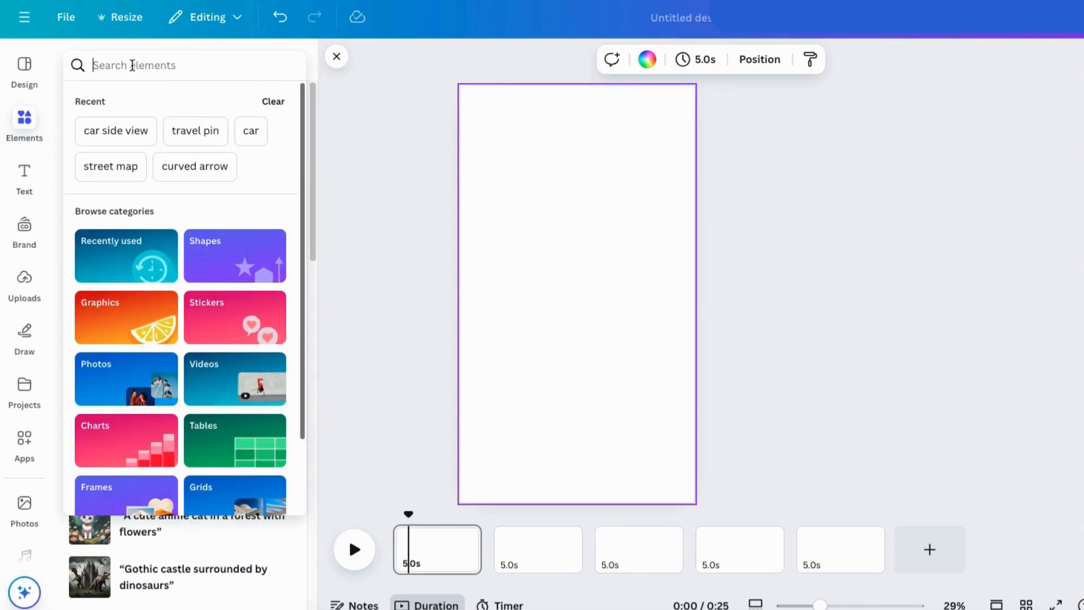
pyautogui.write('c')
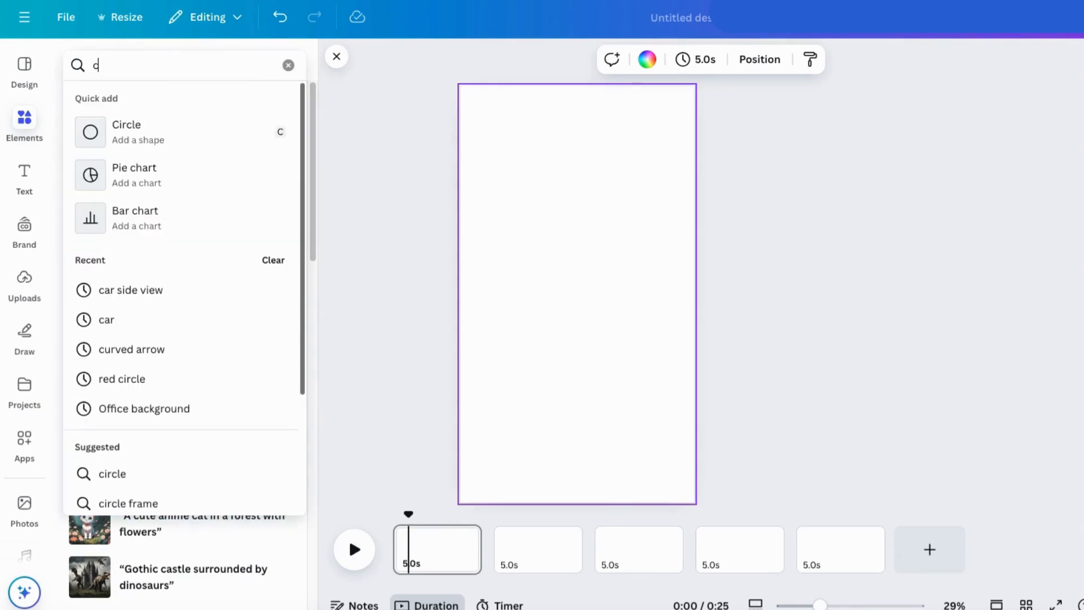
pyautogui.write('om')
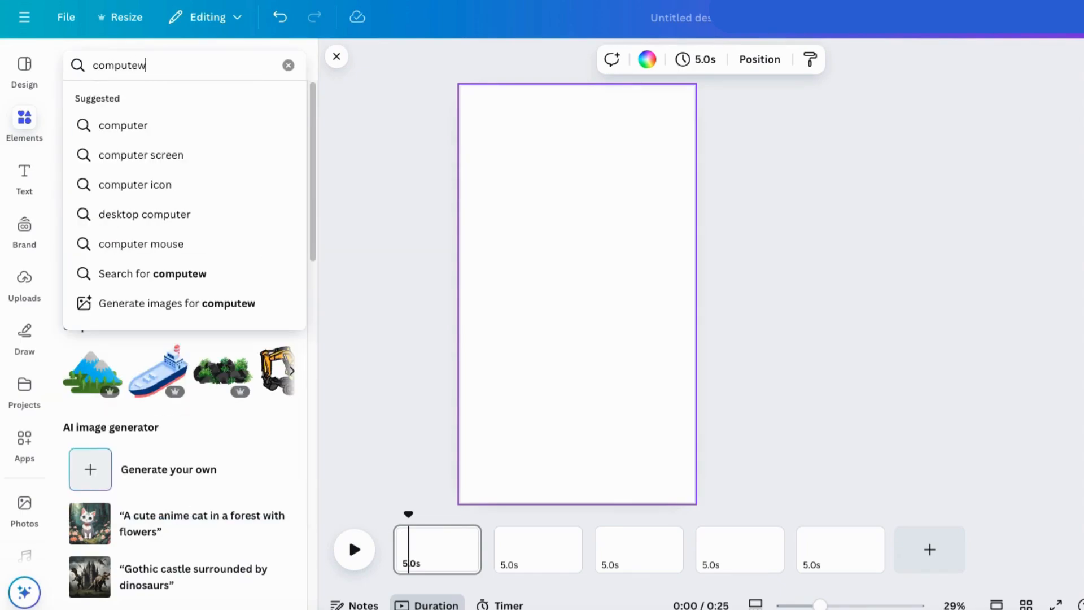
pyautogui.write('puter')
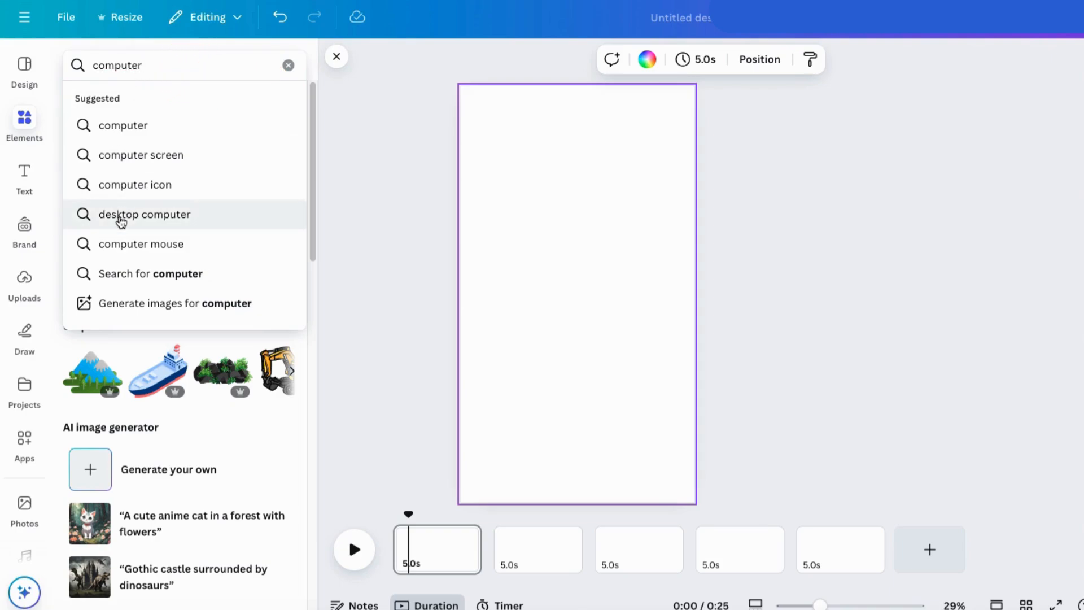
pyautogui.click(121, 219)
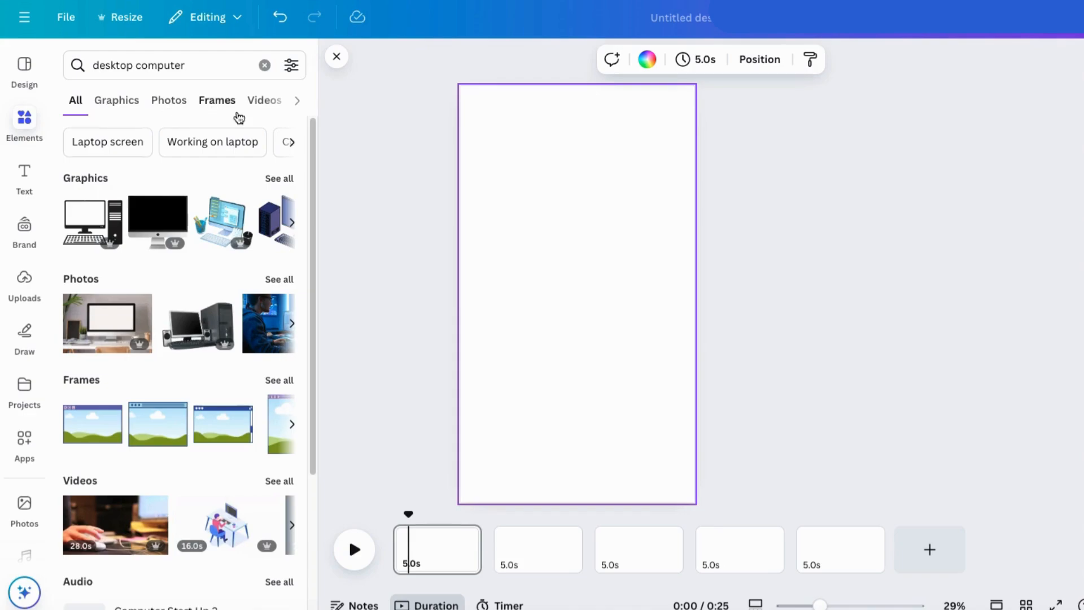
pyautogui.click(273, 107)
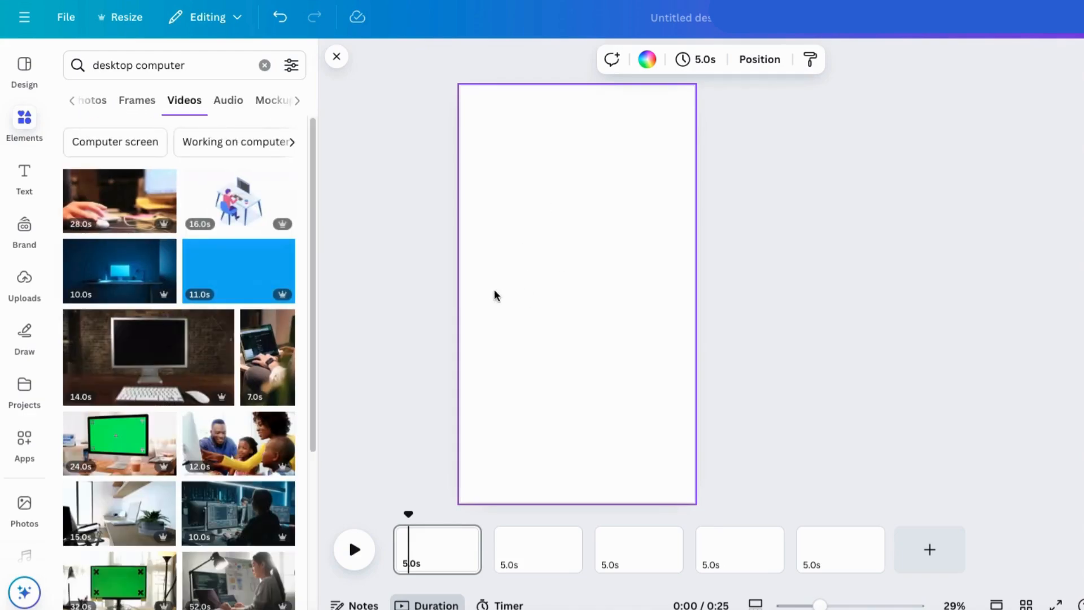
# Step: Insert the 9-second clip of a man with glasses working at a computer on the first page
pyautogui.scroll(-3, 220, 395)
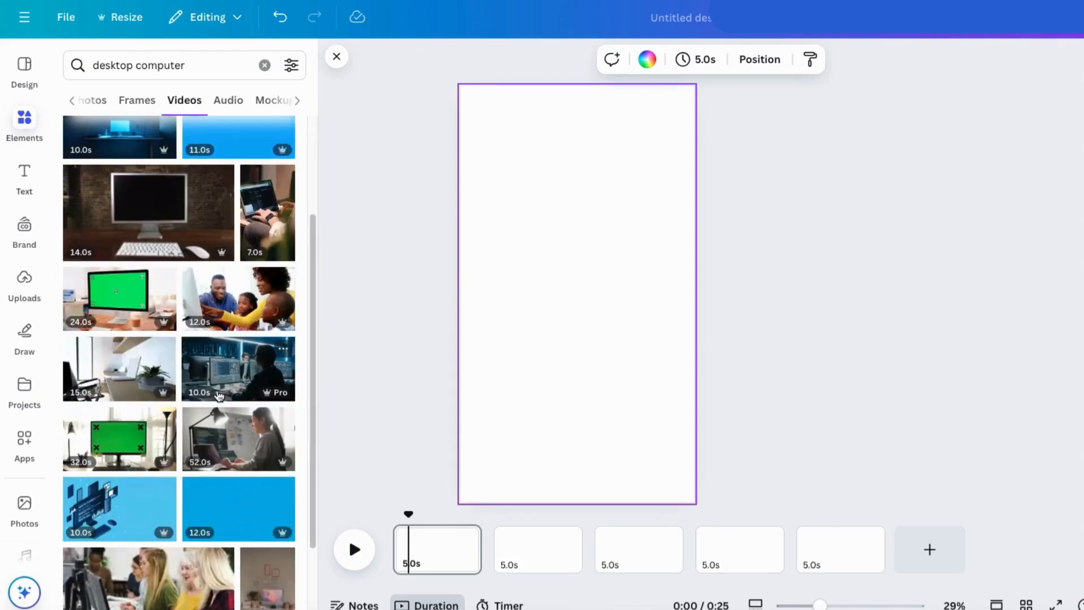
pyautogui.scroll(-10, 223, 379)
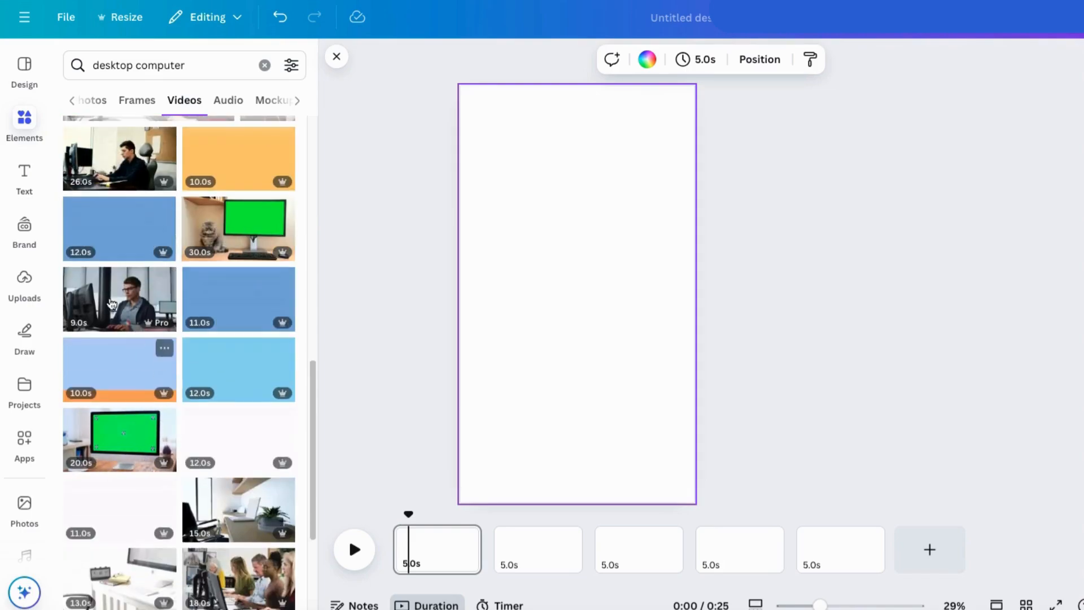
pyautogui.click(108, 299)
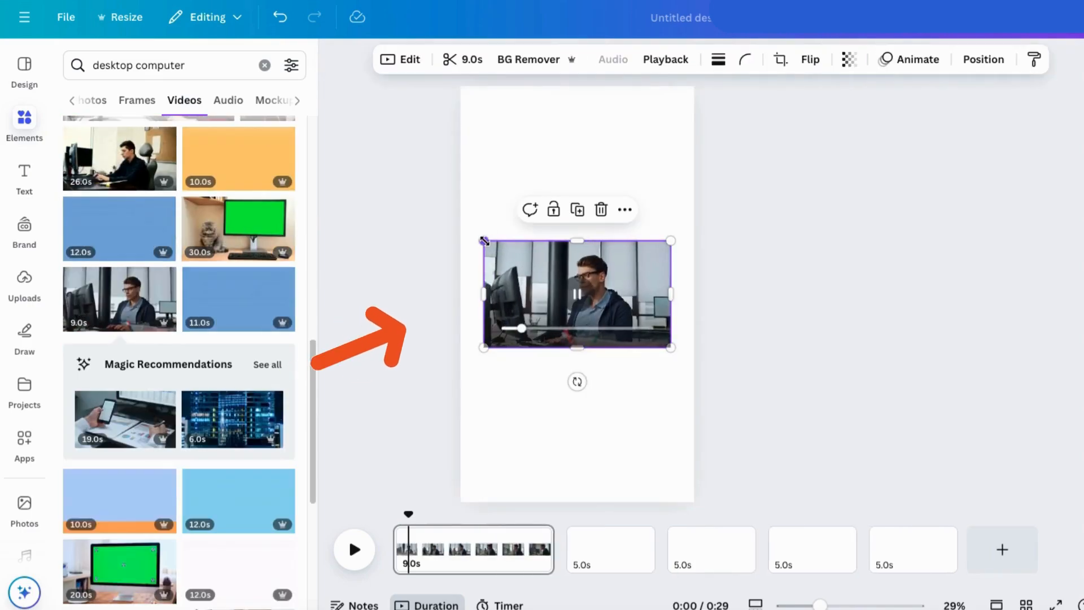
# Step: Enlarge the clip of the man with glasses until it covers the whole first page, with his face in frame
pyautogui.moveTo(482, 239); pyautogui.dragTo(93, 20)
pyautogui.moveTo(354, 183); pyautogui.dragTo(488, 279)
pyautogui.moveTo(811, 113); pyautogui.dragTo(898, 5)
pyautogui.moveTo(900, 164); pyautogui.dragTo(864, 229)
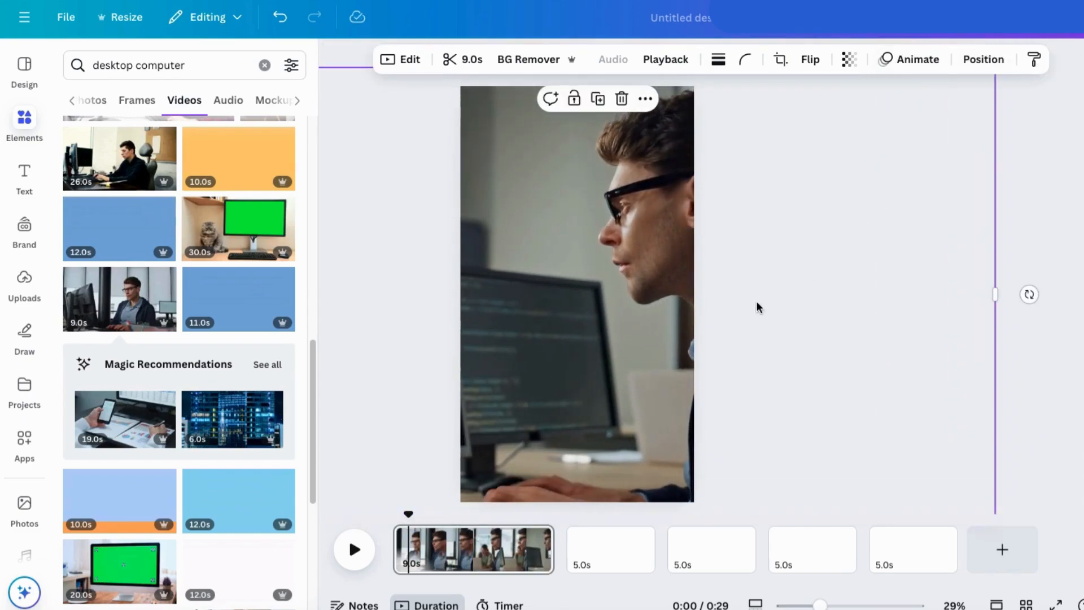
pyautogui.moveTo(619, 347); pyautogui.dragTo(564, 350)
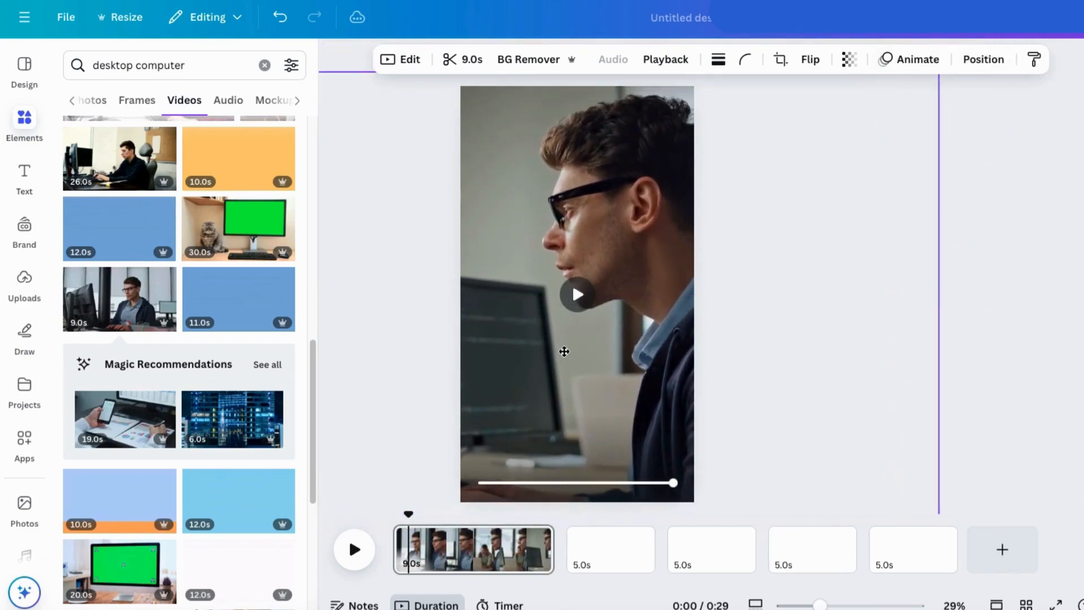
# Step: Reposition the clip so the man stays in view and shorten the first page to 5.0 seconds
pyautogui.click(999, 330)
pyautogui.doubleClick(580, 358)
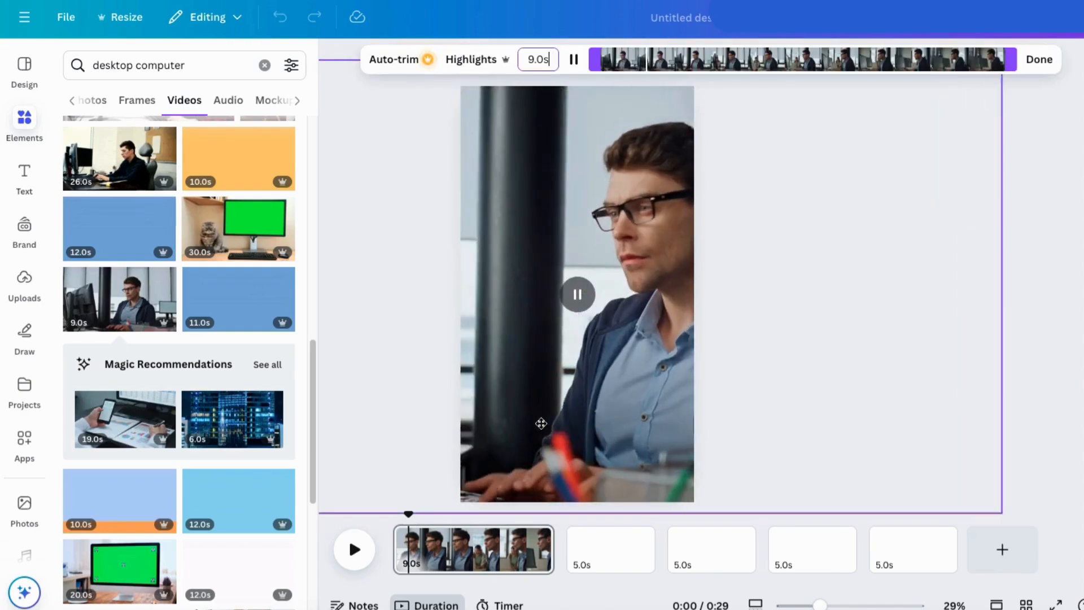
pyautogui.moveTo(512, 399); pyautogui.dragTo(513, 424)
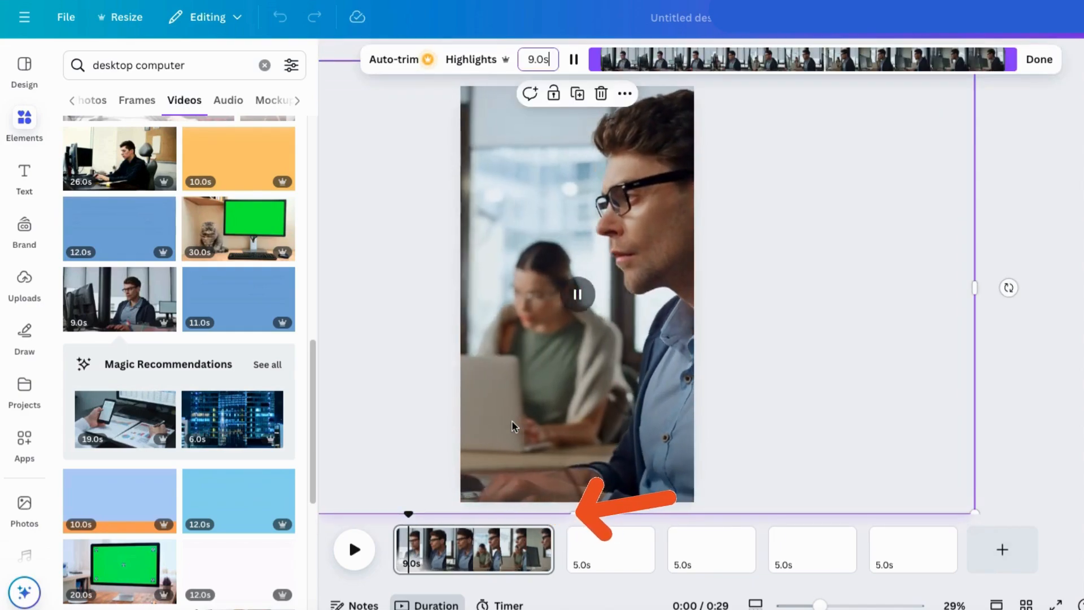
pyautogui.moveTo(552, 565); pyautogui.dragTo(482, 569)
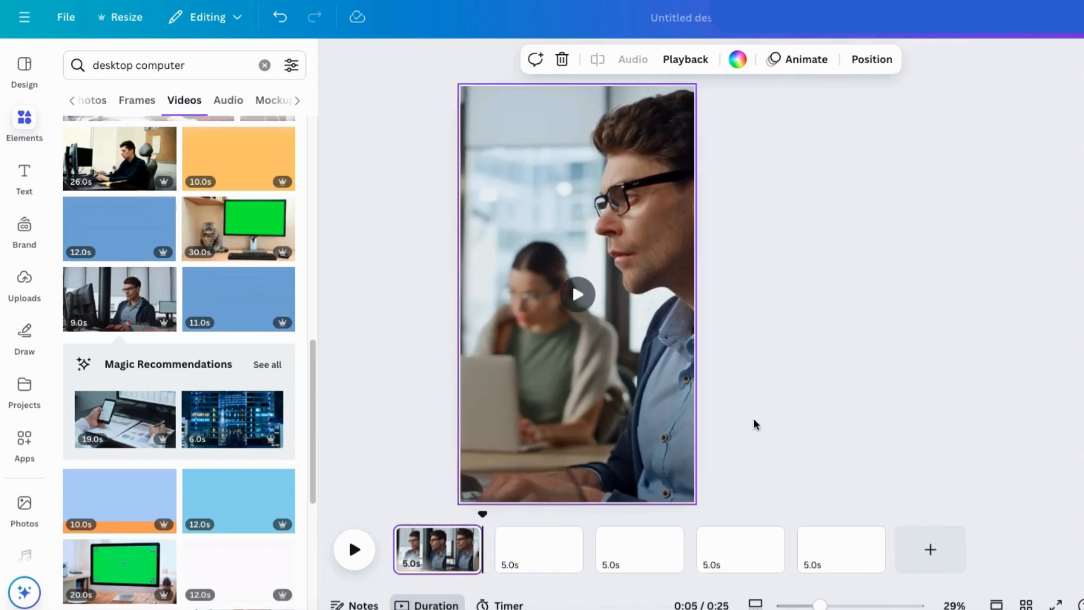
pyautogui.click(781, 421)
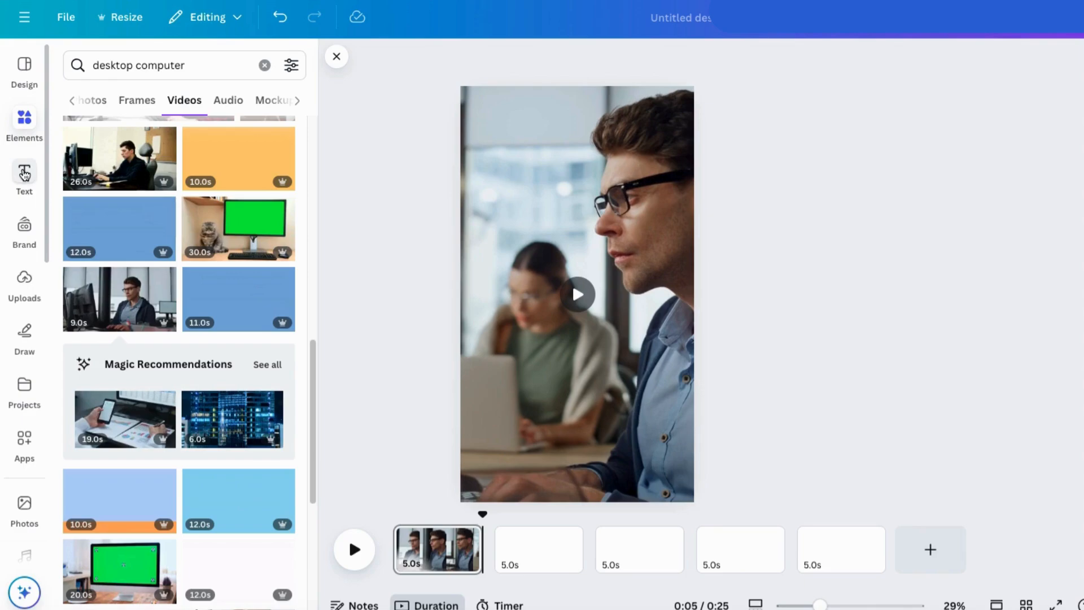
# Step: Add a heading to the first page reading "Top 5 Tools for Youtubers"
pyautogui.click(24, 173)
pyautogui.click(141, 278)
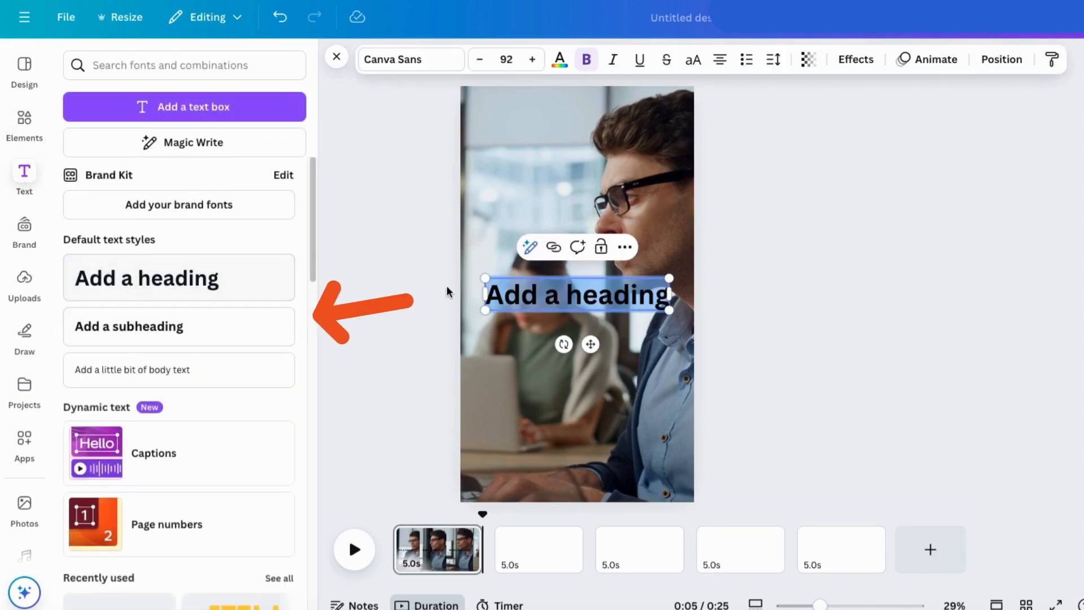
pyautogui.write('To')
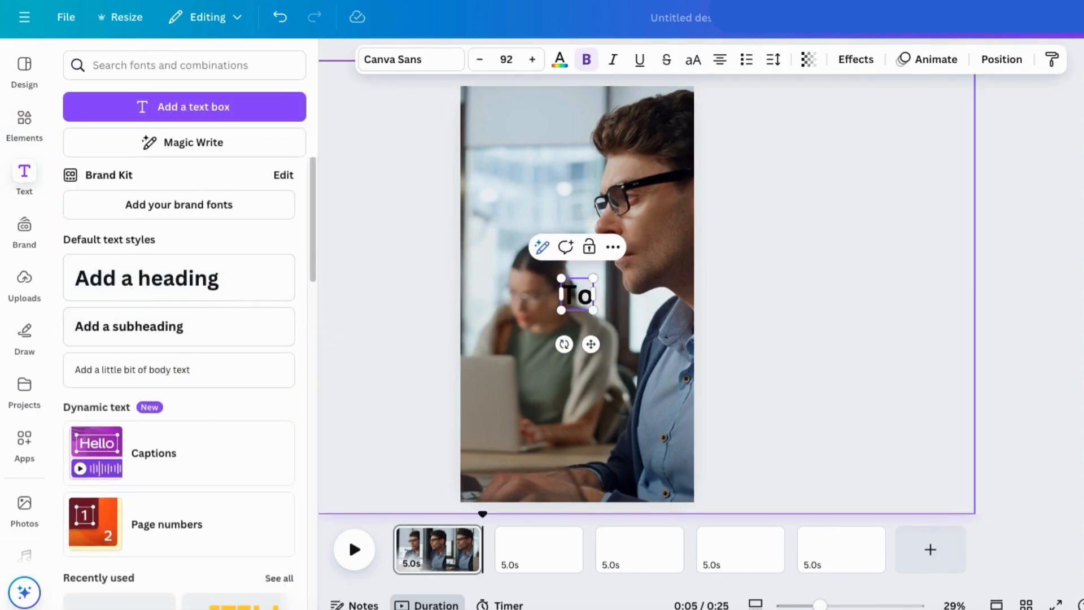
pyautogui.write('p 5 Tools fo')
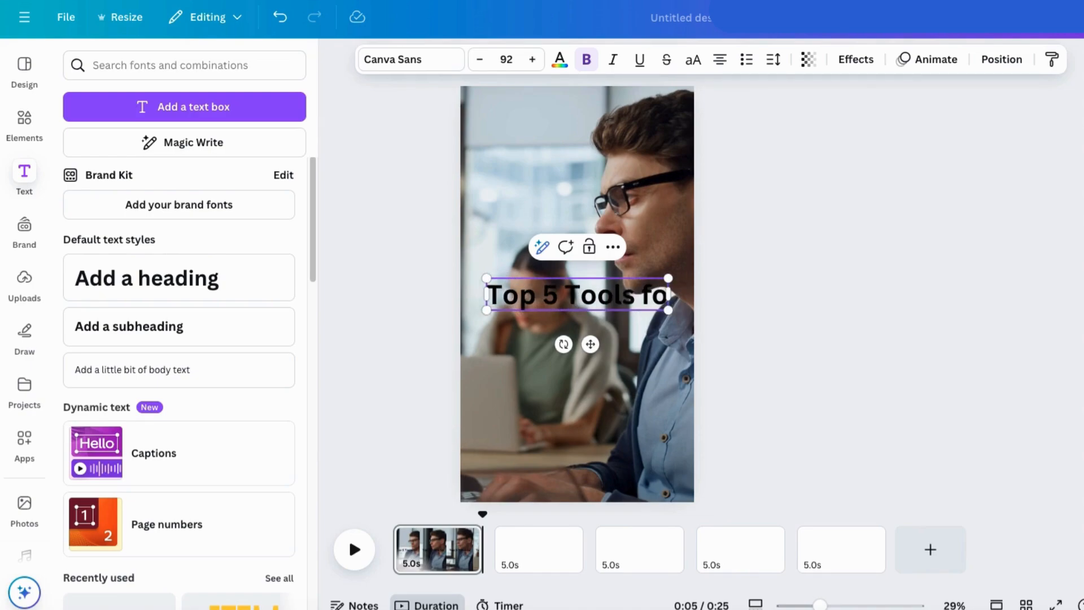
pyautogui.write('r Youtubers')
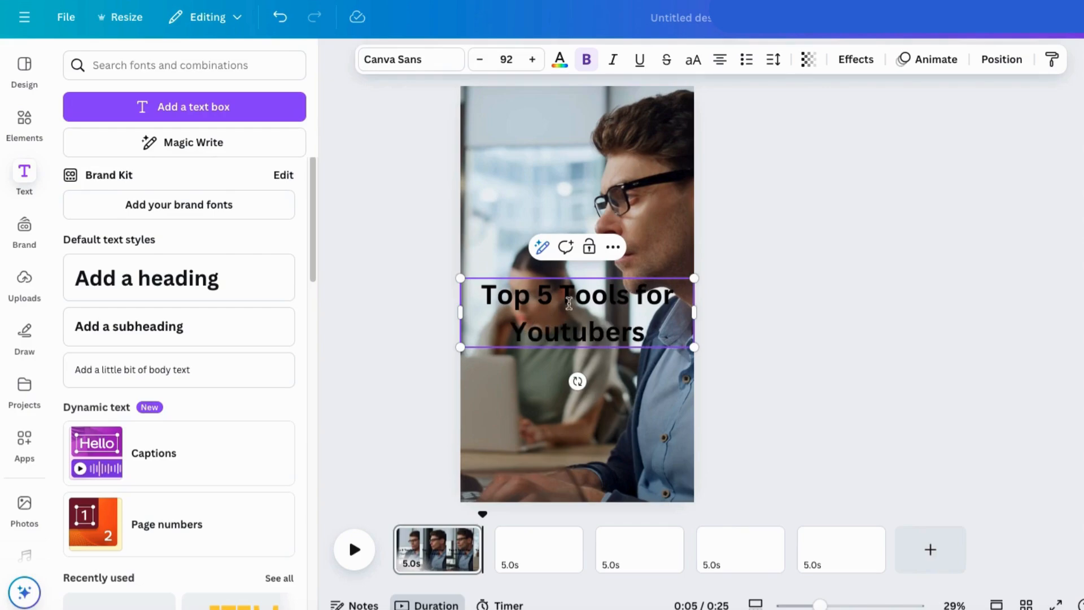
# Step: Color the heading text white and tighten its line spacing
pyautogui.moveTo(480, 294); pyautogui.dragTo(678, 316)
pyautogui.click(560, 60)
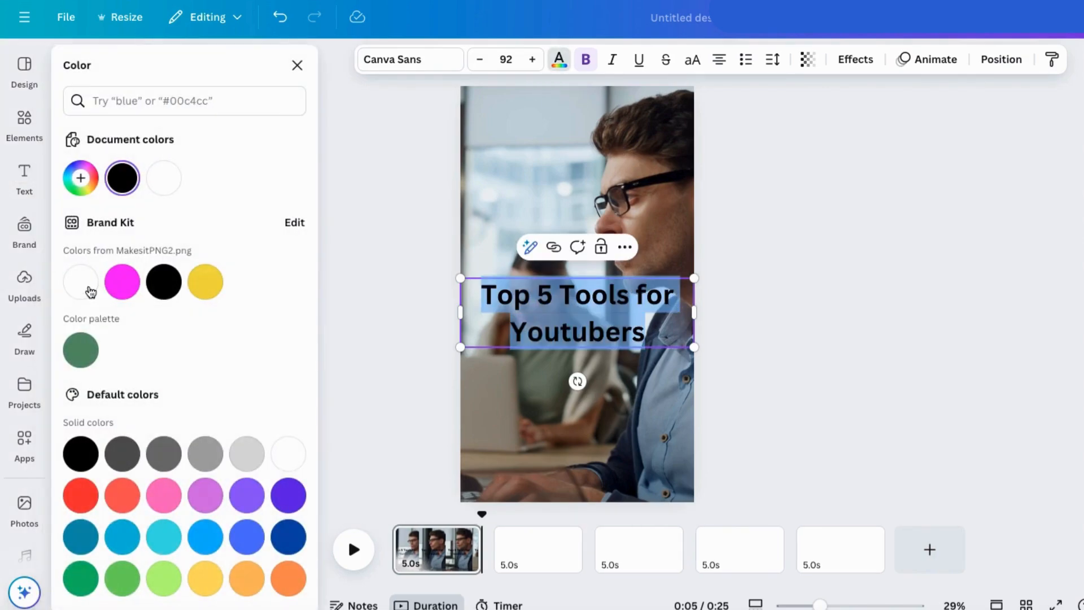
pyautogui.click(83, 284)
pyautogui.click(773, 59)
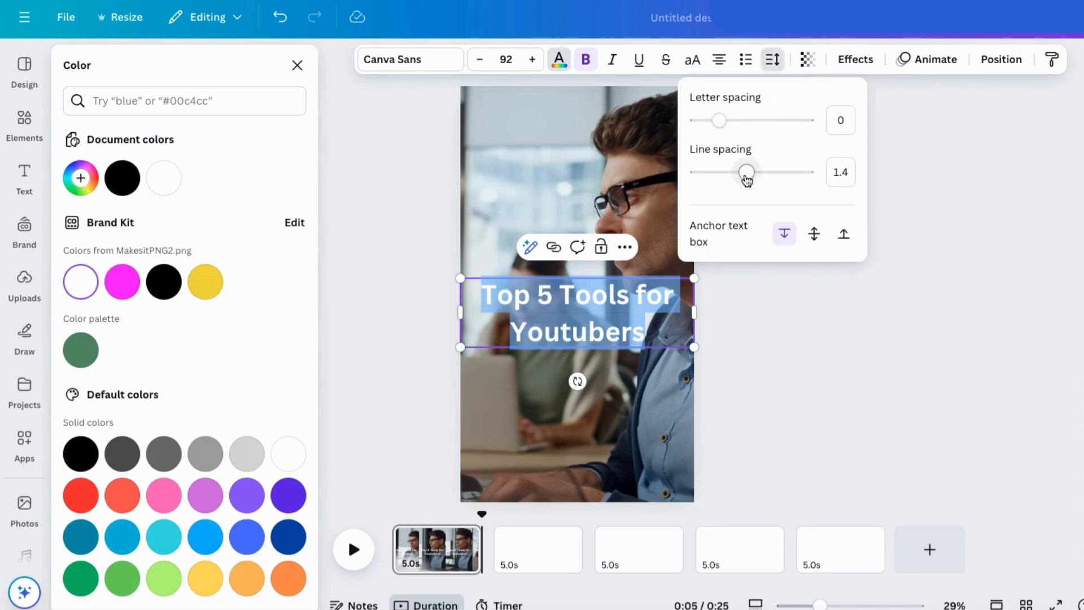
pyautogui.moveTo(745, 171); pyautogui.dragTo(728, 178)
# Step: Apply the Background text effect to the heading and color it with the brand kit's yellow
pyautogui.click(853, 60)
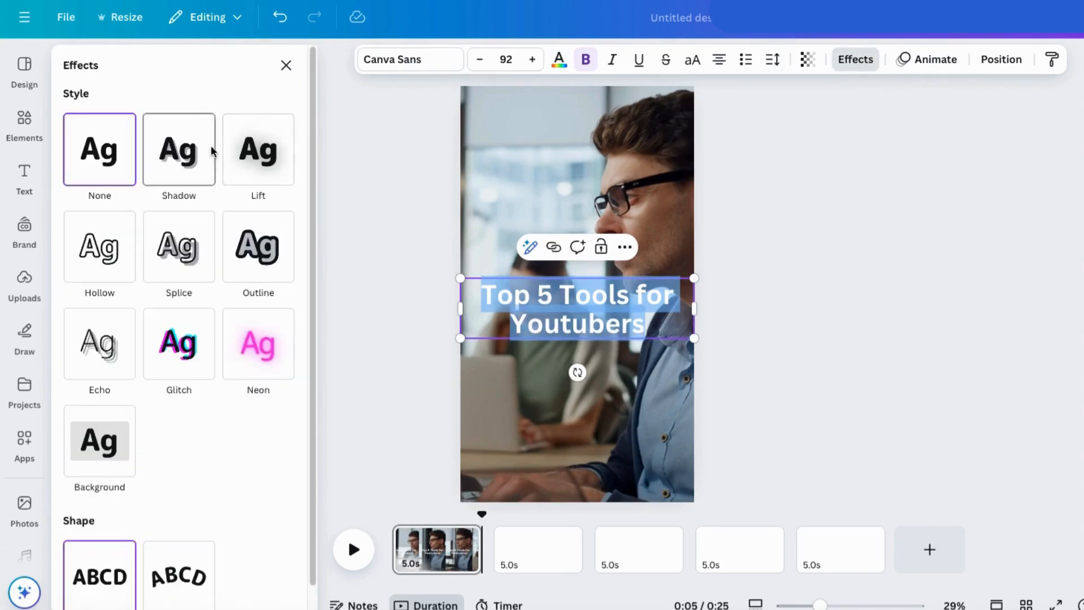
pyautogui.click(100, 449)
pyautogui.scroll(-4, 220, 455)
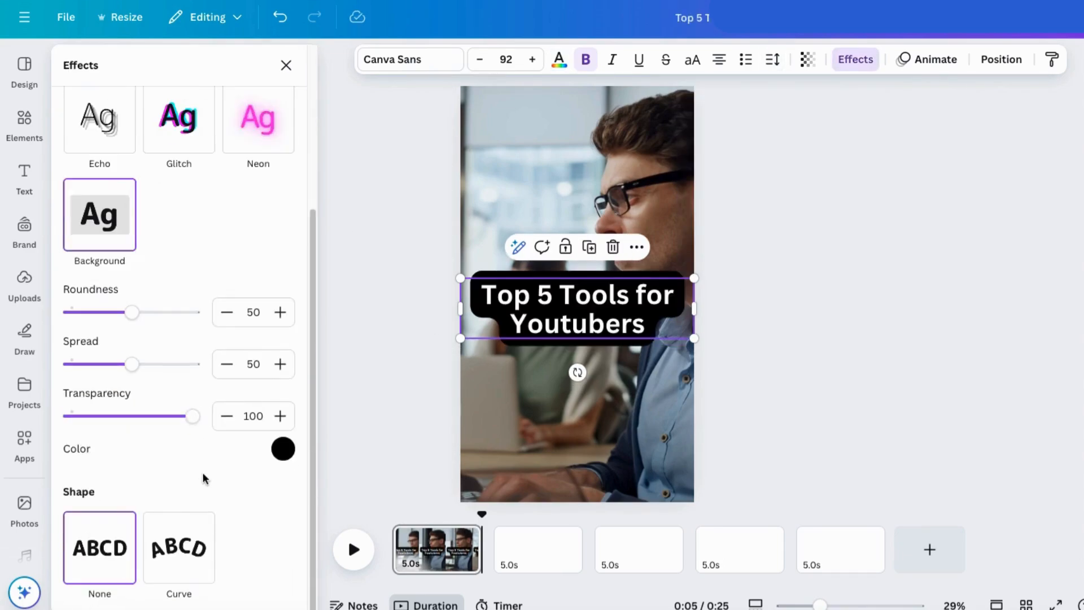
pyautogui.click(282, 449)
pyautogui.click(186, 300)
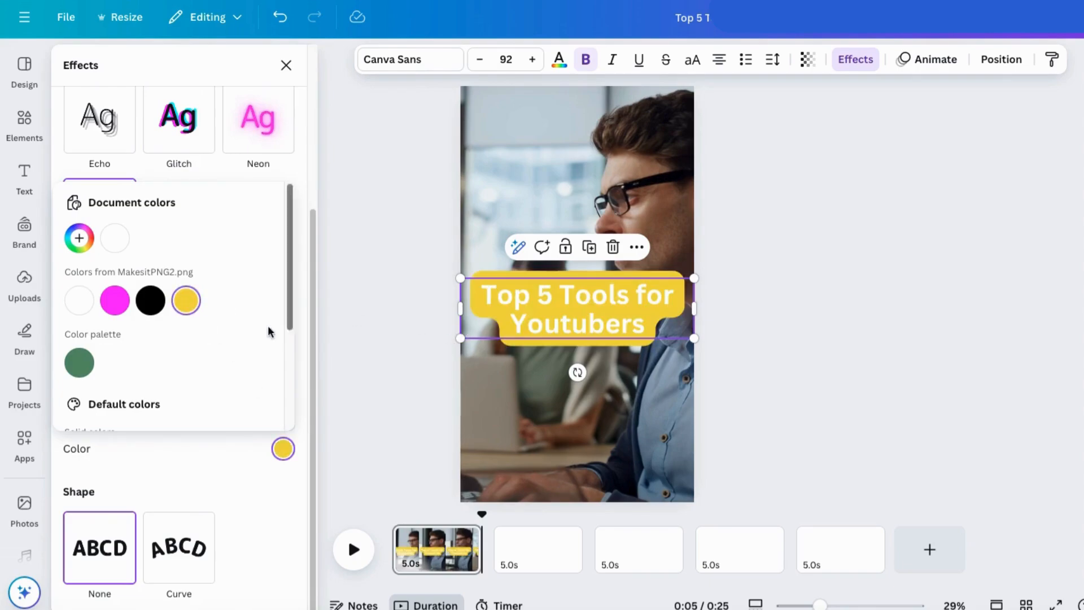
pyautogui.scroll(-3, 196, 370)
pyautogui.click(178, 447)
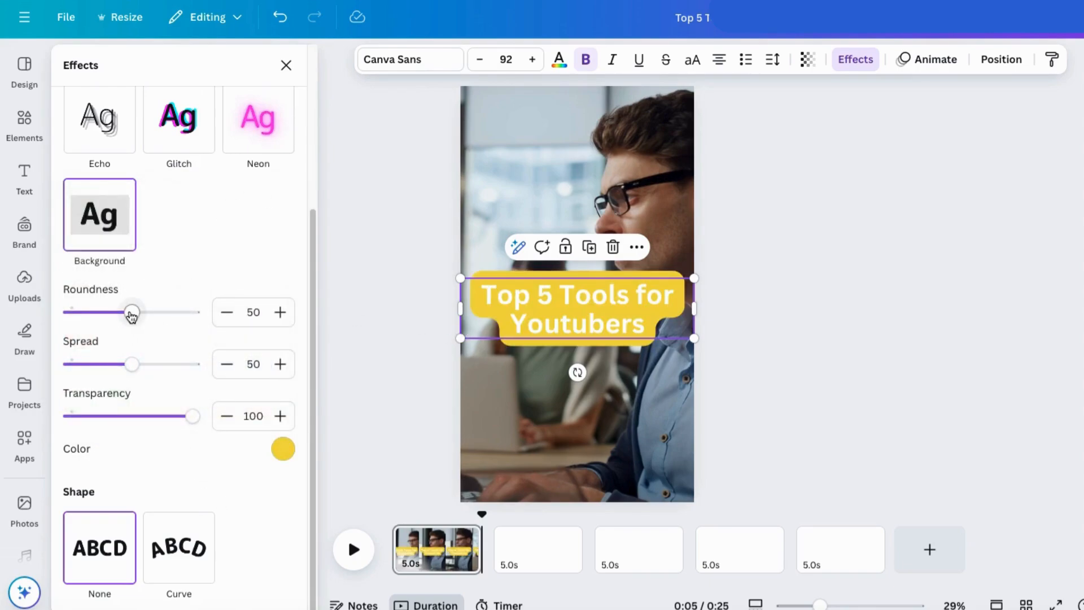
# Step: Set the heading background's roundness to 30 and its spread to 21, keeping transparency at 100
pyautogui.moveTo(70, 312); pyautogui.dragTo(212, 318)
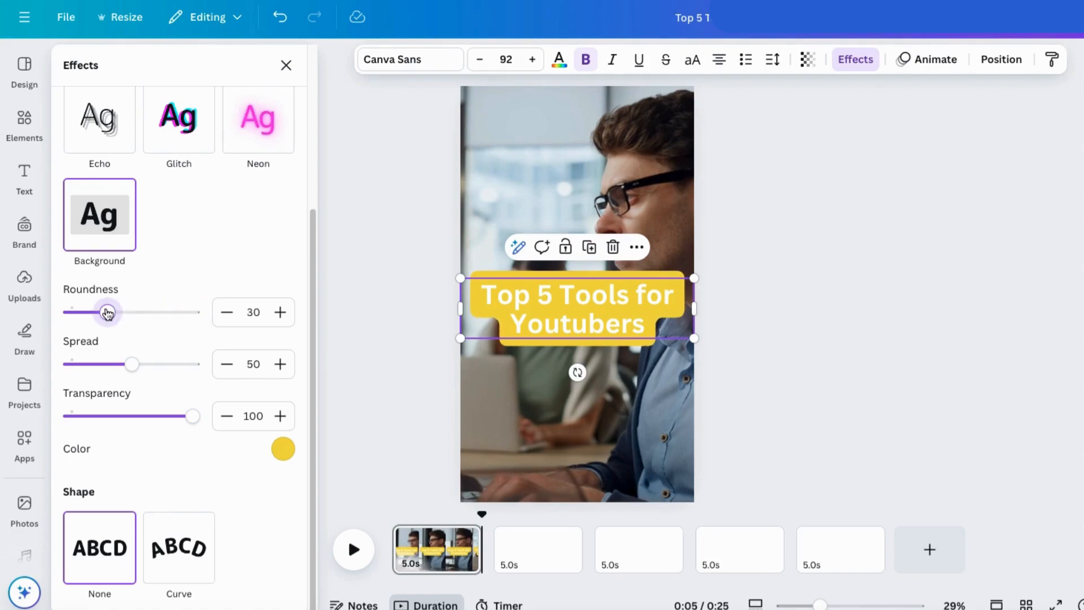
pyautogui.moveTo(137, 374); pyautogui.dragTo(96, 365)
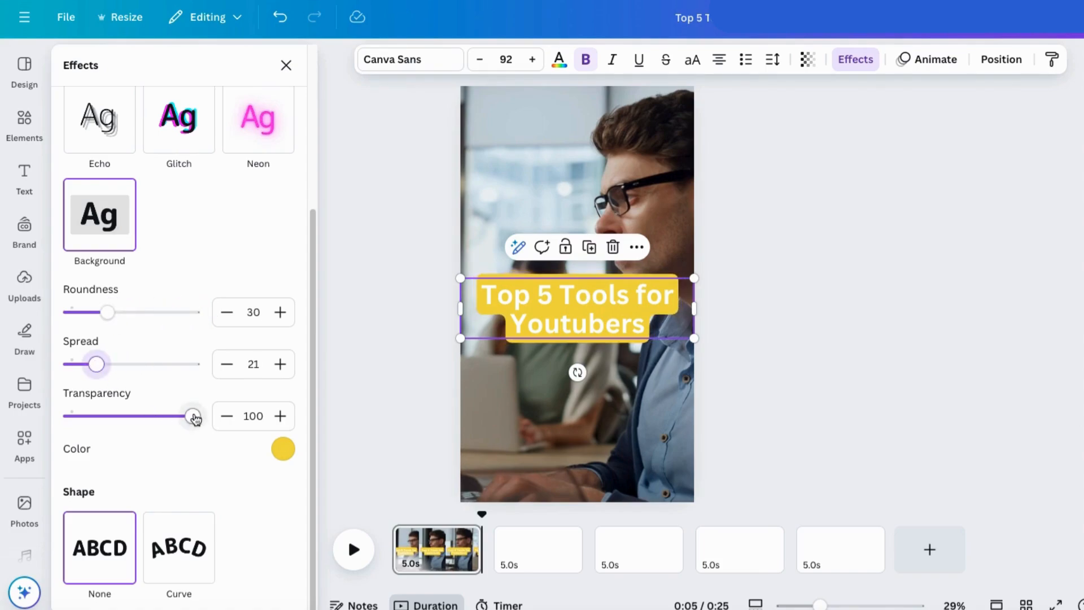
pyautogui.moveTo(193, 417); pyautogui.dragTo(225, 416)
# Step: Move the heading down to the lower part of the first page, below the man's face
pyautogui.click(566, 325)
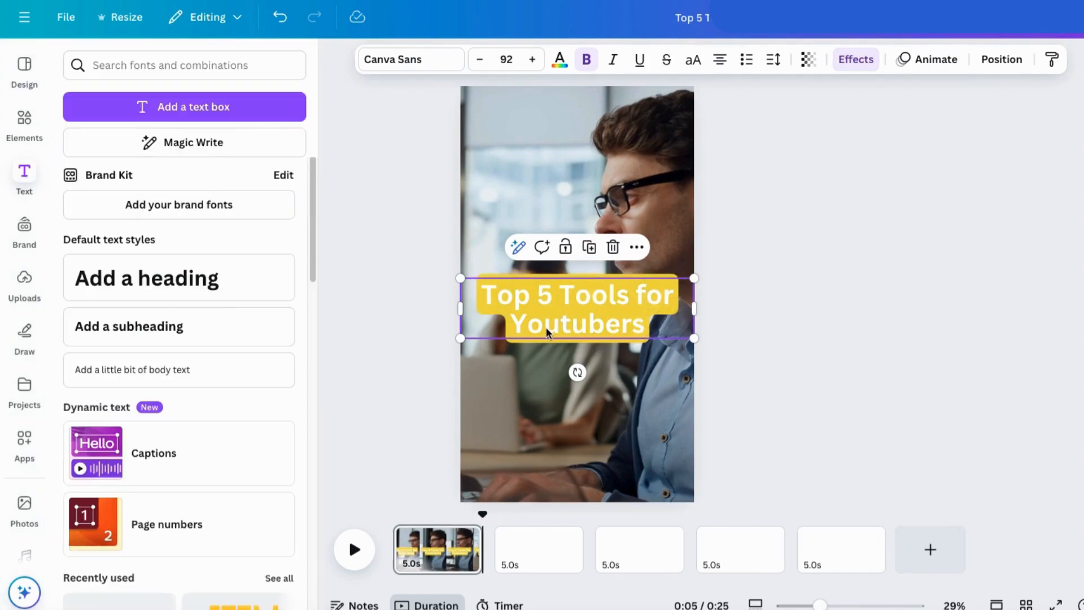
pyautogui.moveTo(567, 324); pyautogui.dragTo(567, 447)
pyautogui.click(433, 483)
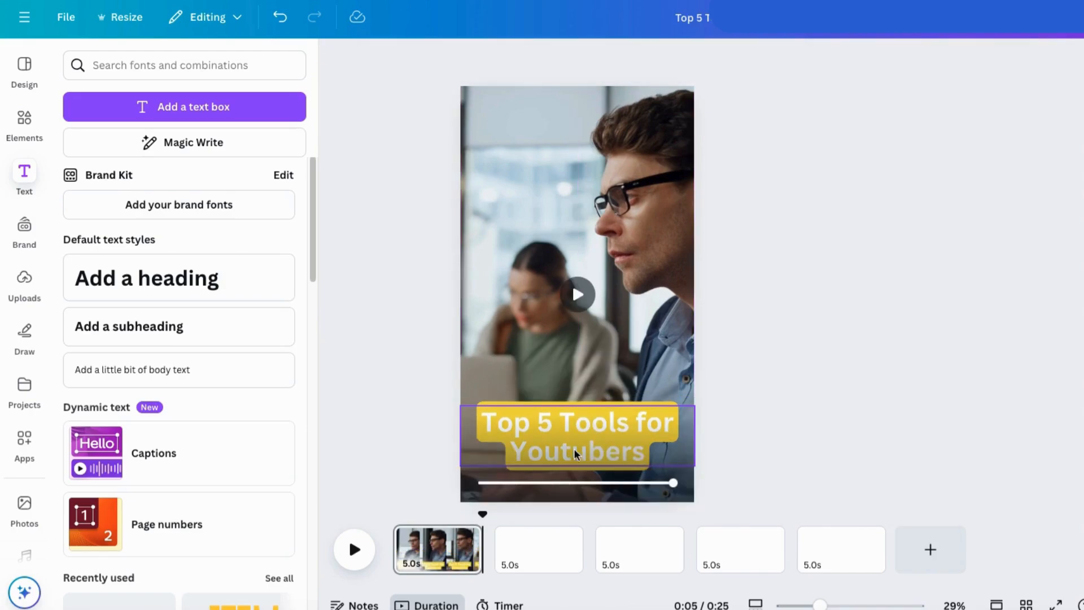
# Step: Play the first page from its start to preview the clip with the heading
pyautogui.moveTo(483, 514); pyautogui.dragTo(393, 514)
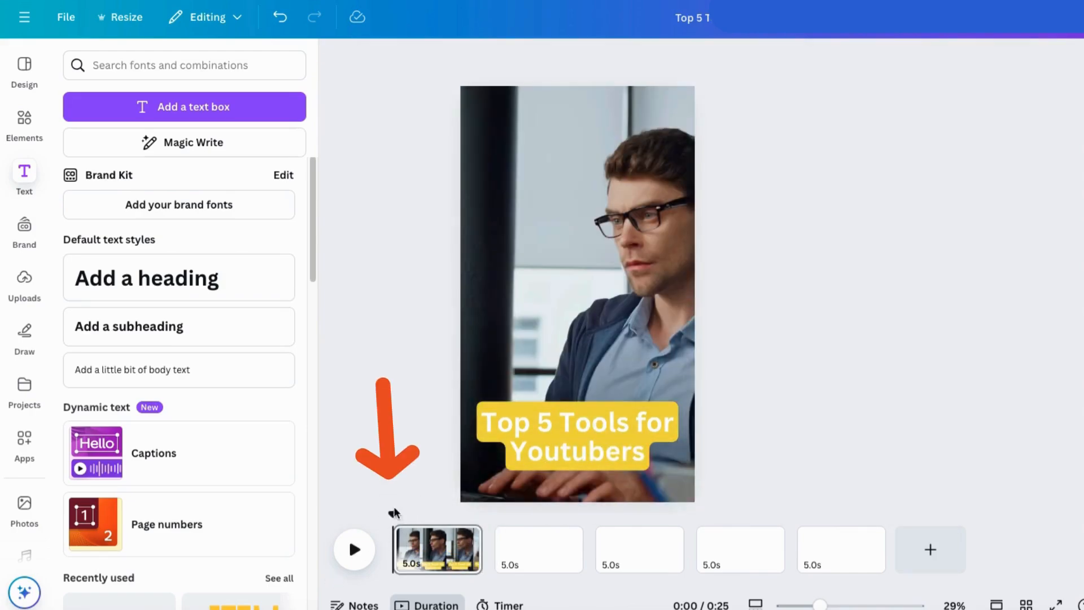
pyautogui.click(354, 549)
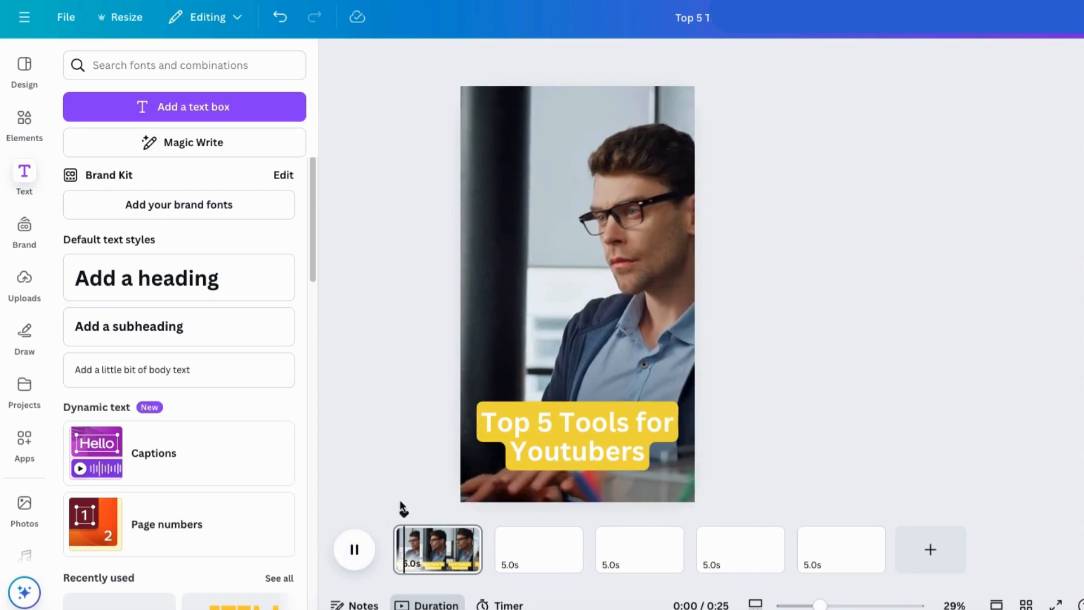
pyautogui.click(354, 549)
pyautogui.moveTo(491, 511); pyautogui.dragTo(438, 513)
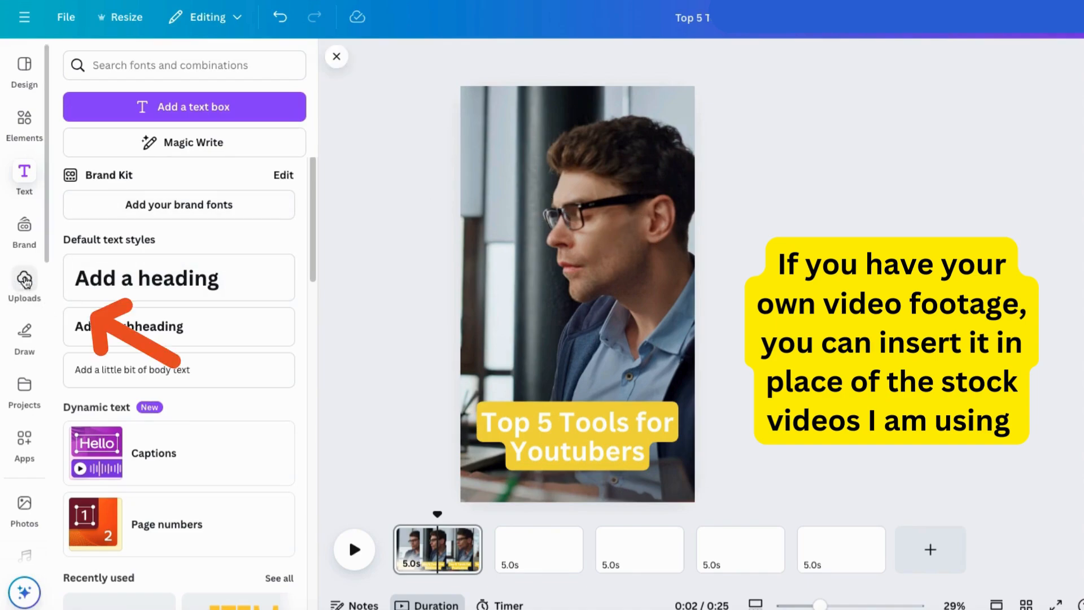
# Step: Look through the uploaded images, videos and audio files as possible own footage
pyautogui.click(23, 281)
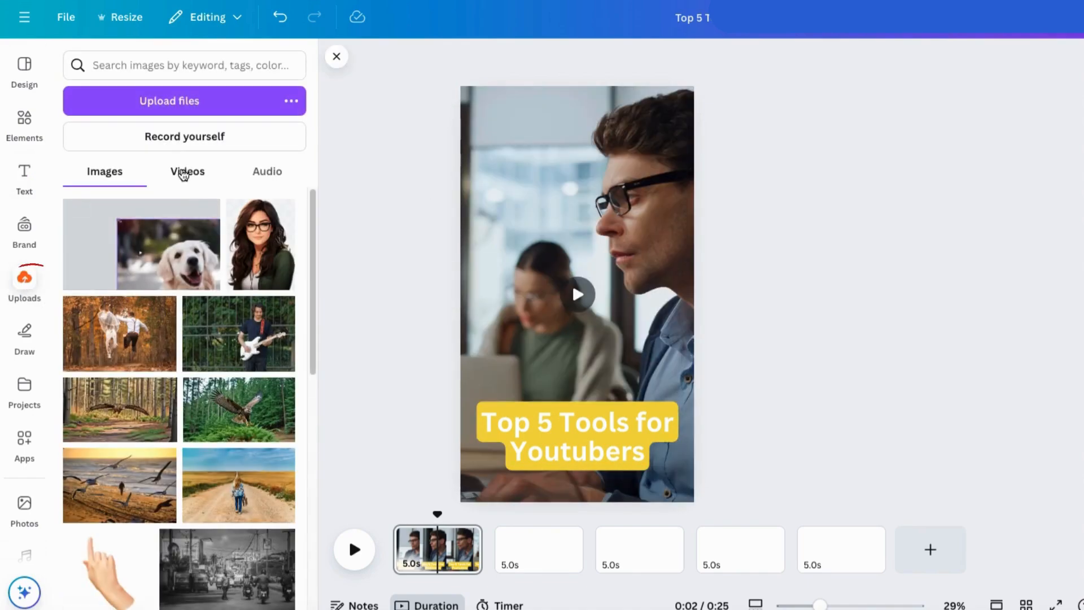
pyautogui.click(185, 172)
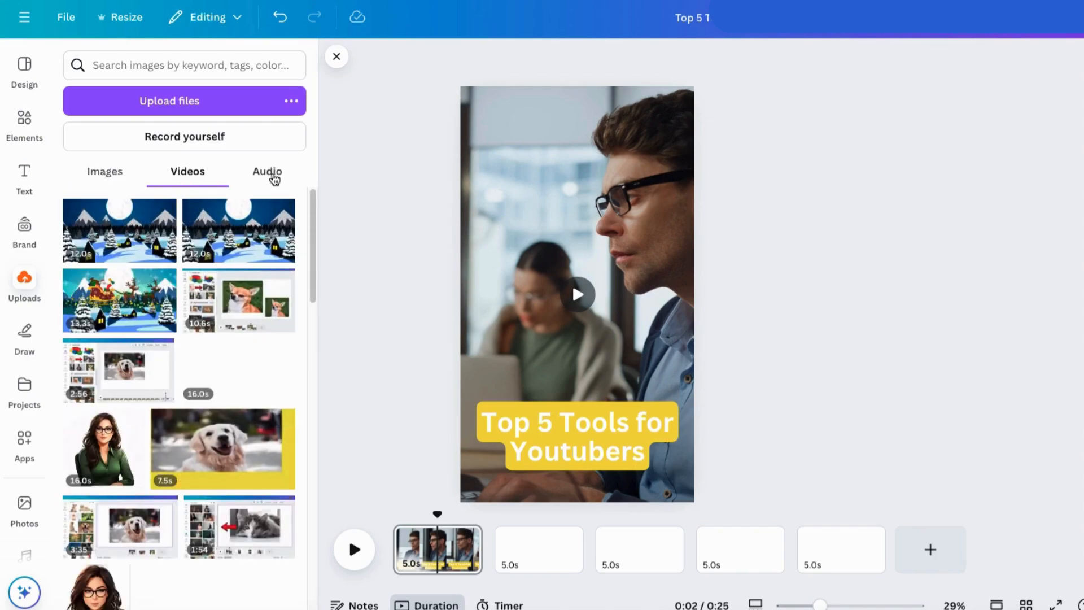
pyautogui.click(265, 180)
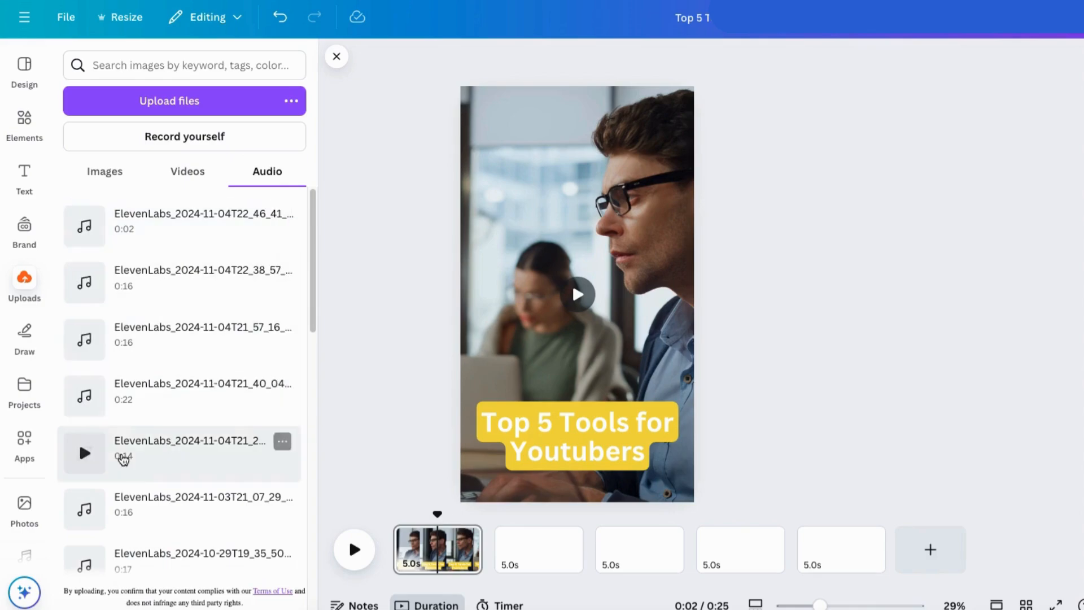
pyautogui.click(94, 180)
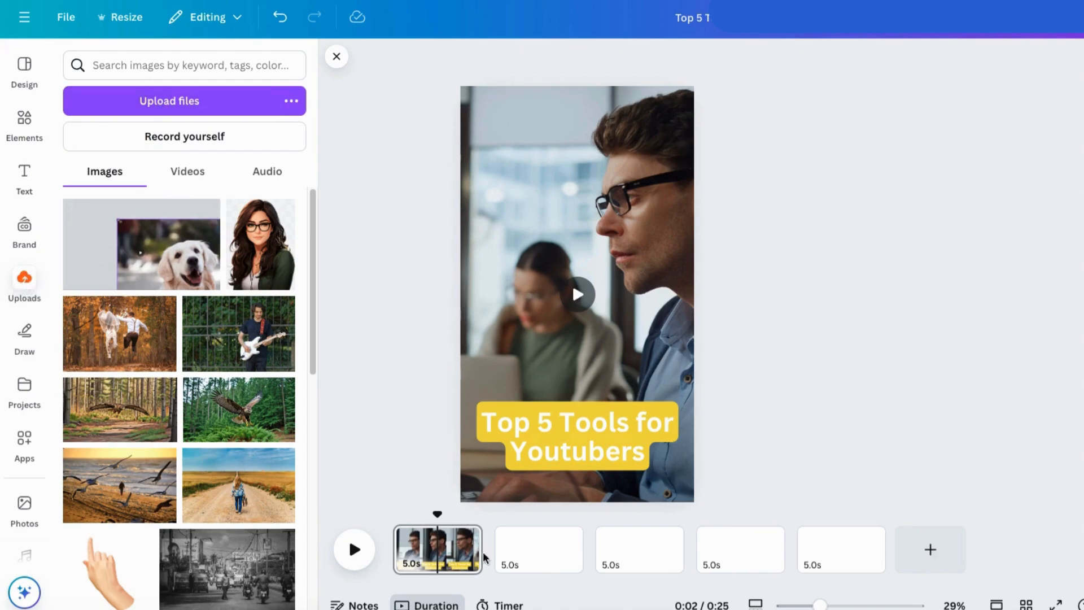
# Step: Select the blank second page and bring back the stock video results for it
pyautogui.click(536, 559)
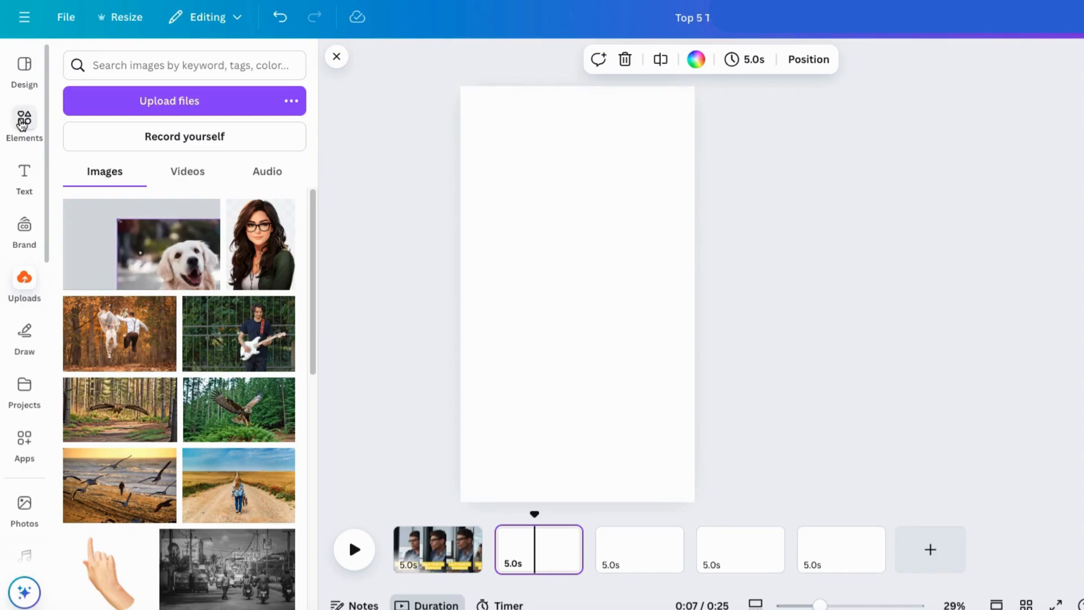
pyautogui.click(23, 120)
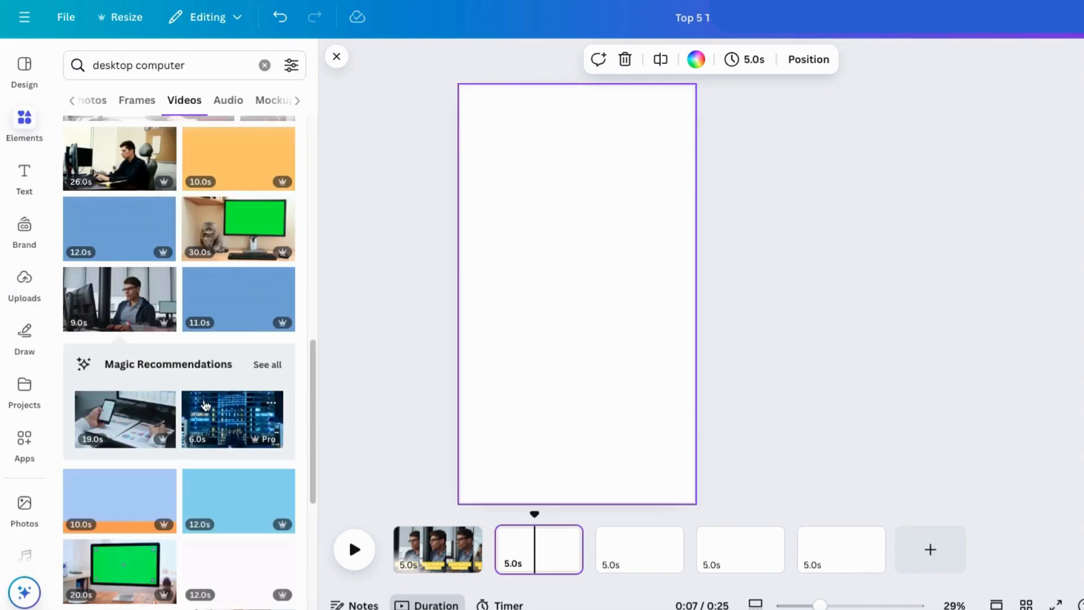
pyautogui.scroll(-2, 205, 404)
pyautogui.click(228, 292)
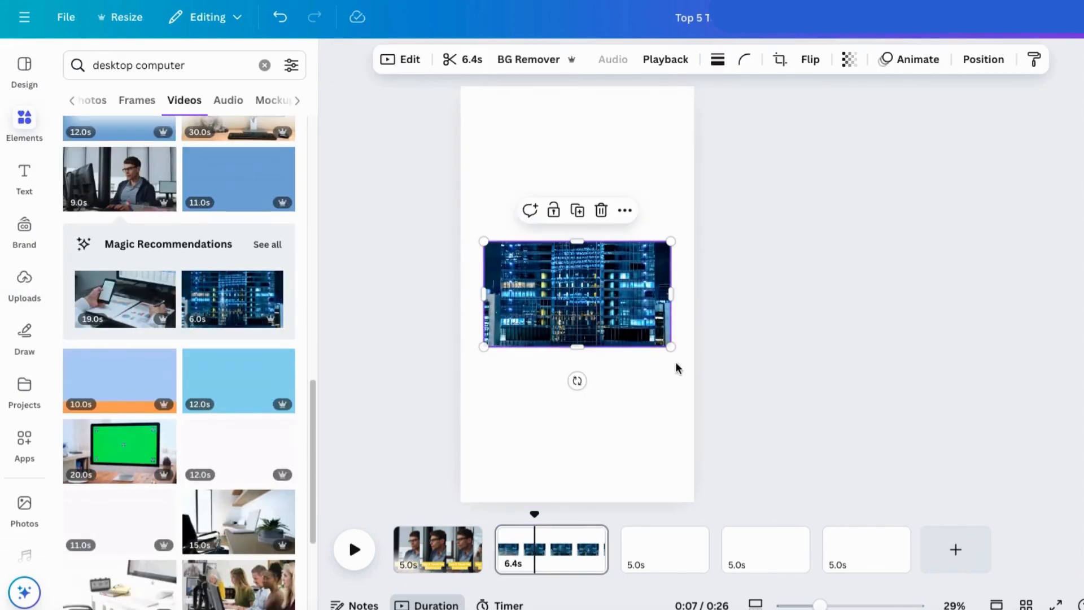
pyautogui.click(602, 211)
# Step: Change the video search to "Working on computer" and insert the 17-second clip of the woman in an orange hoodie on the second page
pyautogui.scroll(-8, 174, 496)
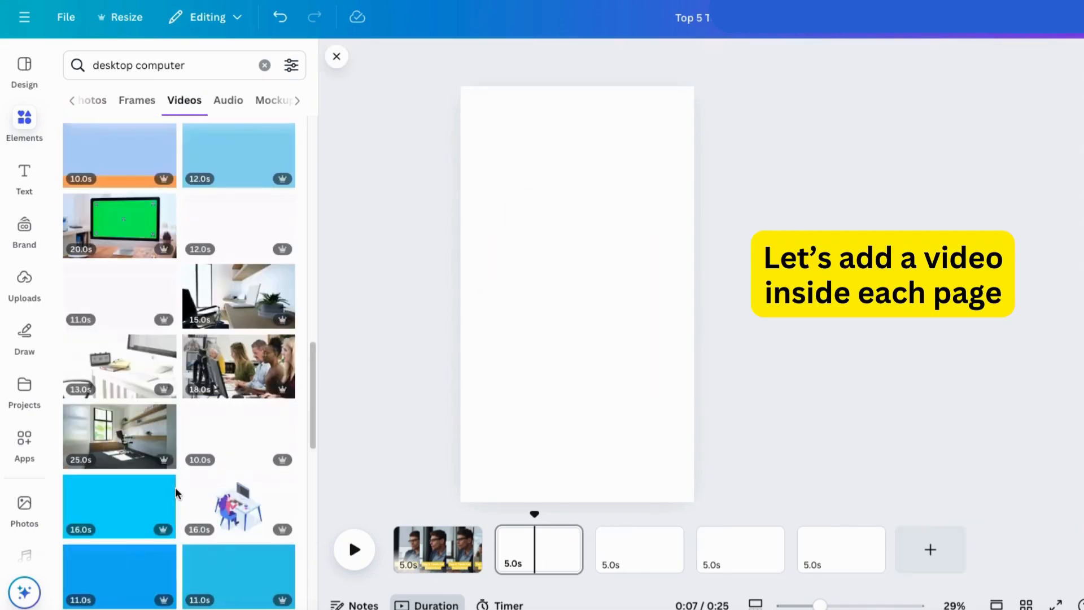
pyautogui.click(152, 413)
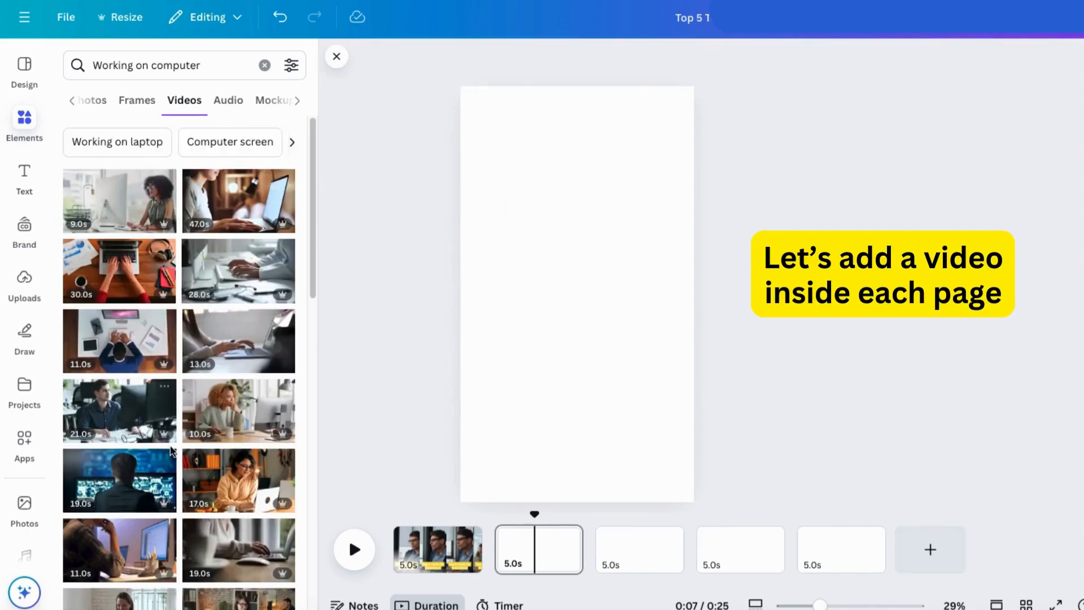
pyautogui.scroll(-4, 169, 396)
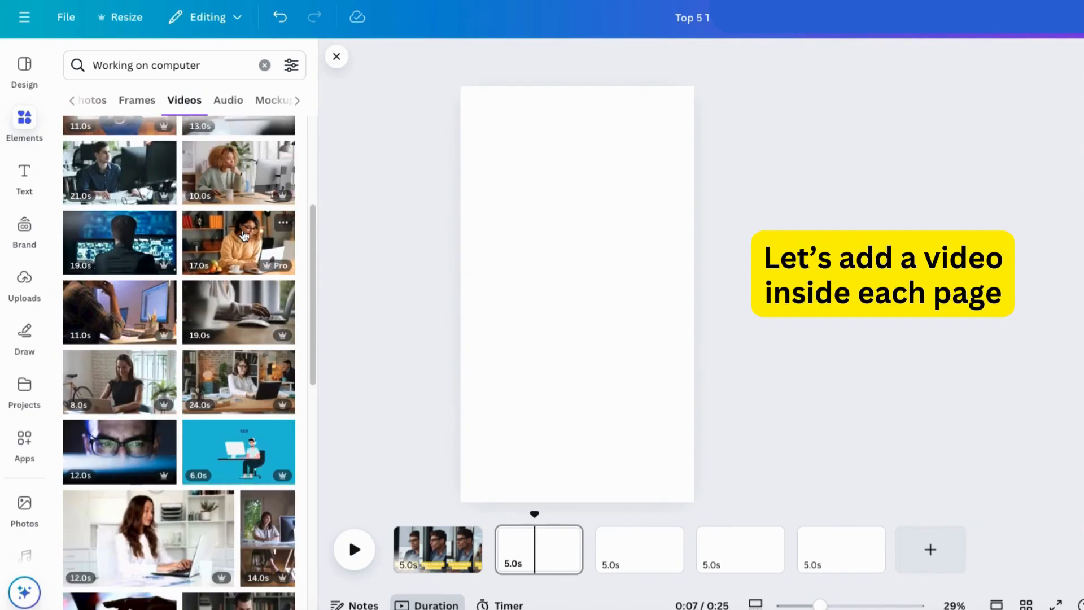
pyautogui.click(266, 256)
# Step: Enlarge the woman's clip to fill the second page and shorten that page to 5.0 seconds
pyautogui.moveTo(670, 347); pyautogui.dragTo(1052, 523)
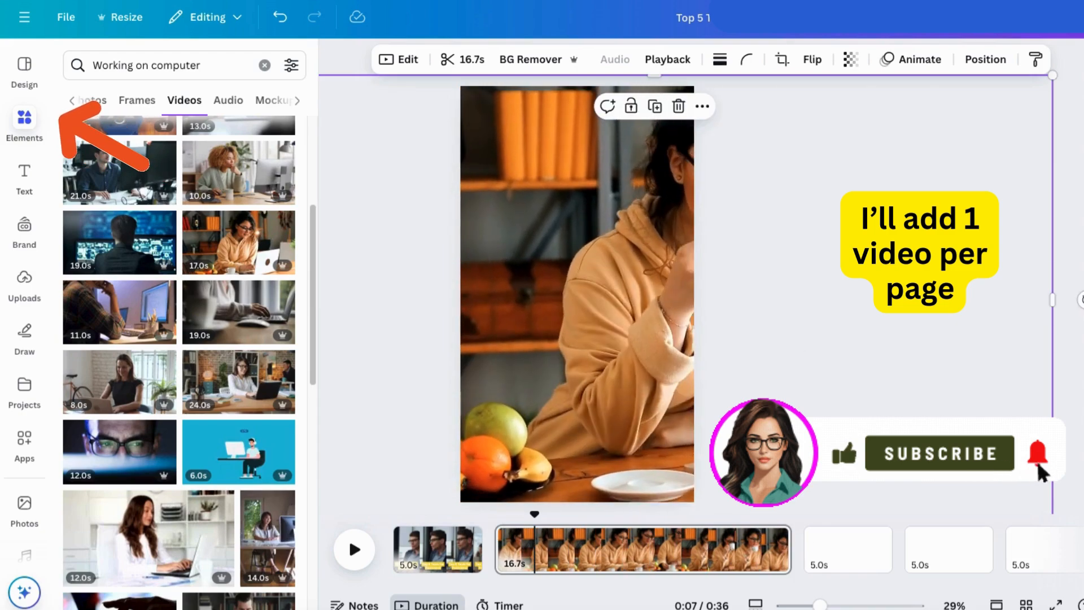
pyautogui.moveTo(789, 565); pyautogui.dragTo(605, 571)
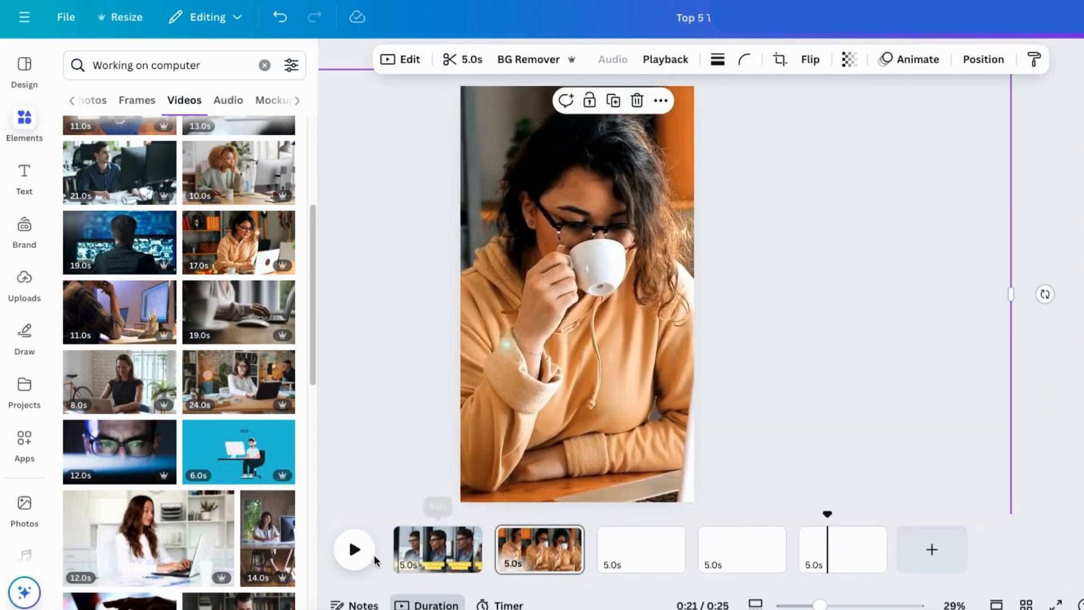
# Step: Insert the 13-second clip of hands typing on a row of keyboards on the blank third page
pyautogui.click(640, 548)
pyautogui.scroll(-15, 195, 435)
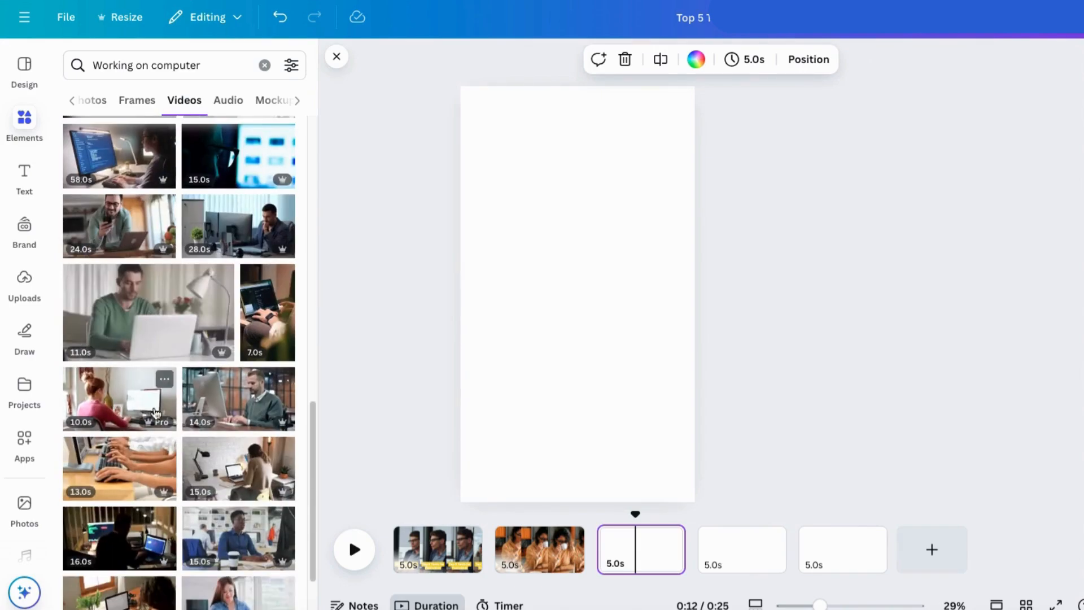
pyautogui.click(131, 466)
# Step: Enlarge and position the typing clip so it fills the third page, and shorten that page to 5.0 seconds
pyautogui.moveTo(672, 241); pyautogui.dragTo(1080, 11)
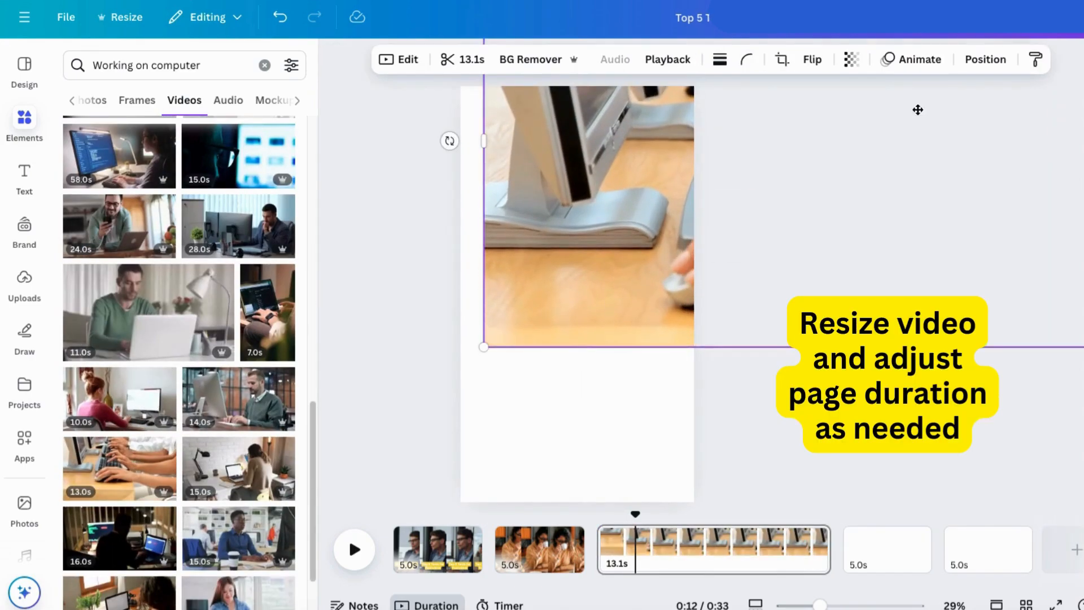
pyautogui.moveTo(917, 109); pyautogui.dragTo(768, 276)
pyautogui.moveTo(668, 235); pyautogui.dragTo(628, 219)
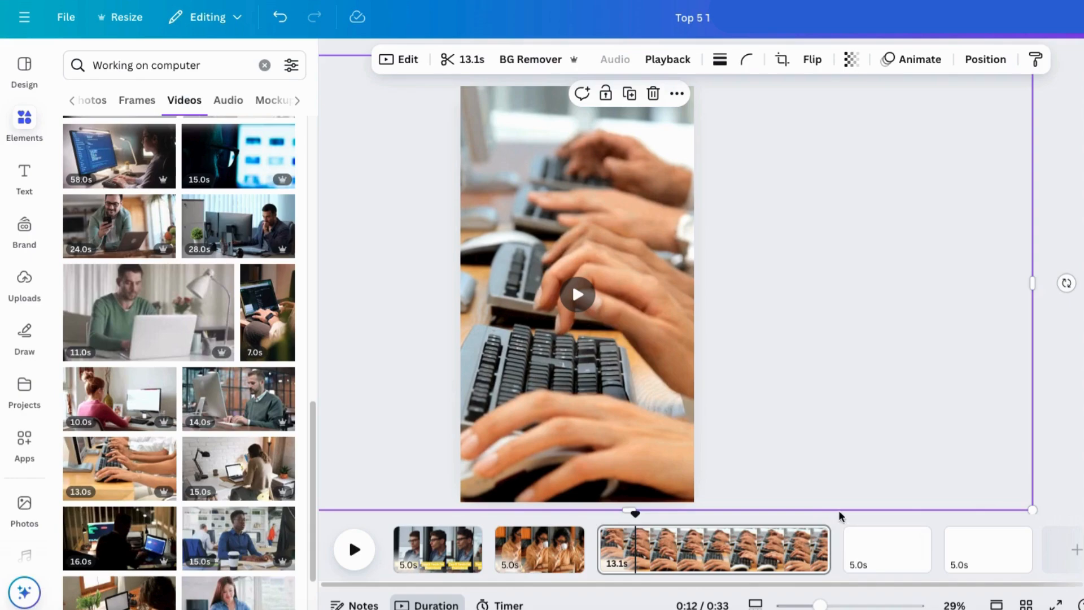
pyautogui.click(1018, 467)
pyautogui.moveTo(825, 556); pyautogui.dragTo(685, 550)
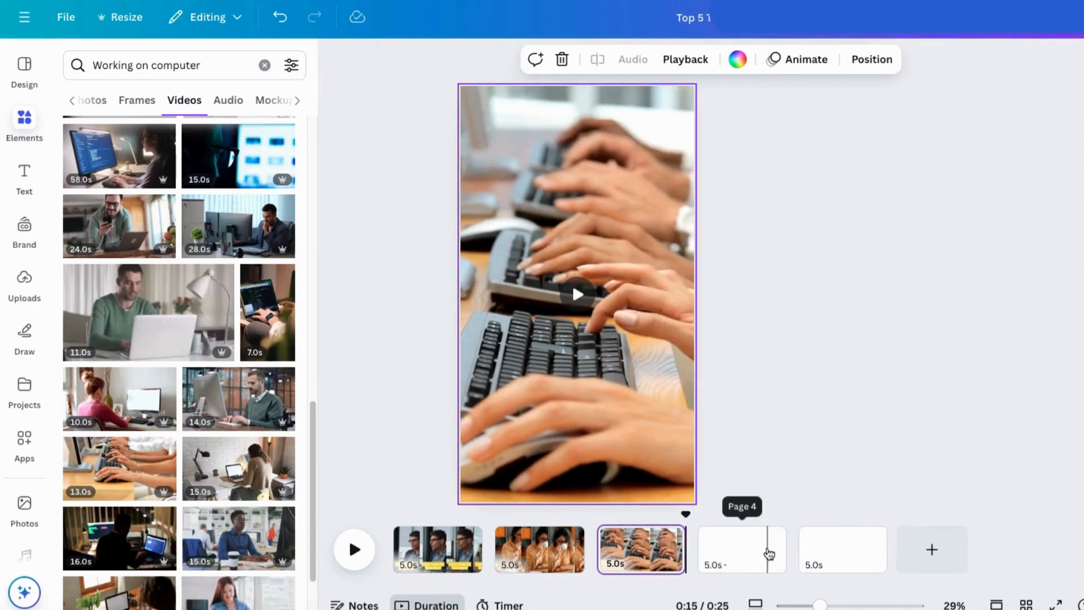
# Step: Insert the 30-second overhead clip of a man working at a desk on the blank fourth page
pyautogui.click(769, 554)
pyautogui.scroll(-10, 171, 402)
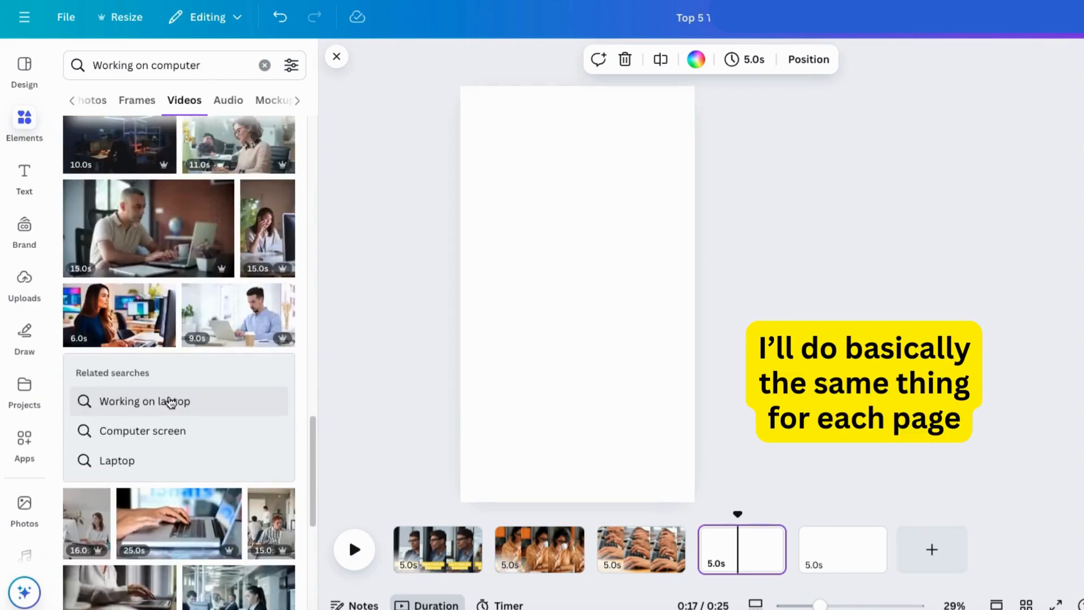
pyautogui.scroll(-5, 171, 402)
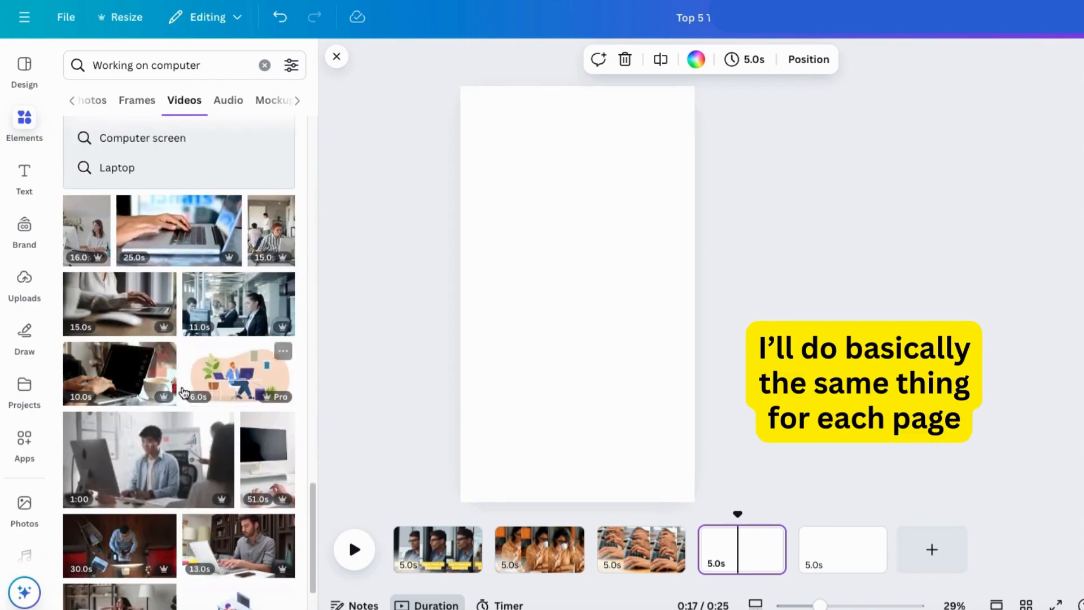
pyautogui.scroll(-2, 184, 393)
pyautogui.click(145, 407)
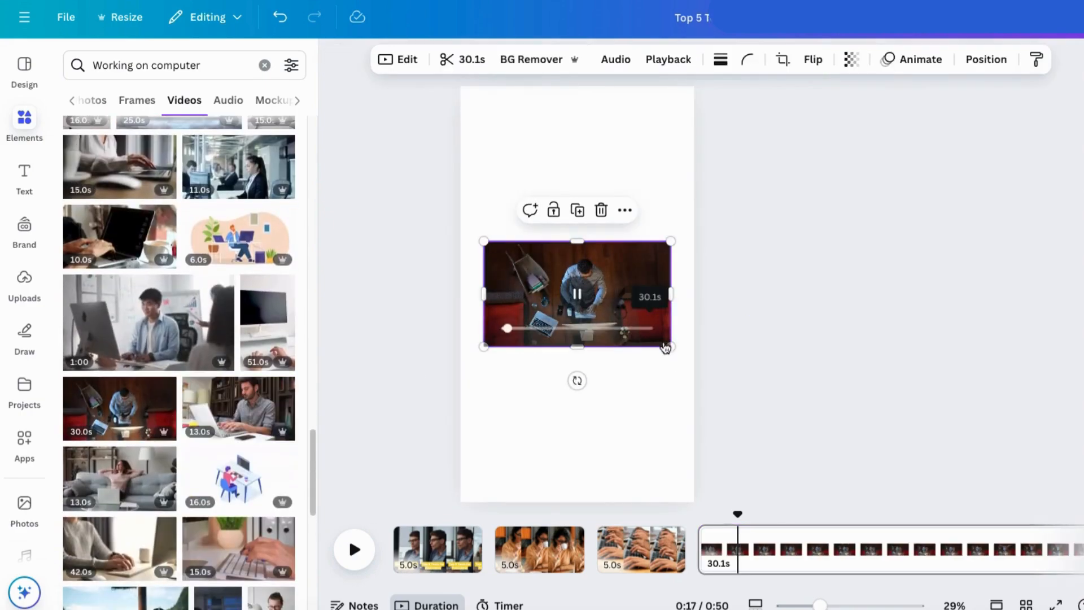
# Step: Enlarge the overhead clip to fill the fourth page with the man centred, and shorten that page to 5.0 seconds
pyautogui.moveTo(671, 346); pyautogui.dragTo(1083, 609)
pyautogui.moveTo(888, 361); pyautogui.dragTo(622, 184)
pyautogui.moveTo(934, 469); pyautogui.dragTo(995, 509)
pyautogui.moveTo(894, 373); pyautogui.dragTo(859, 381)
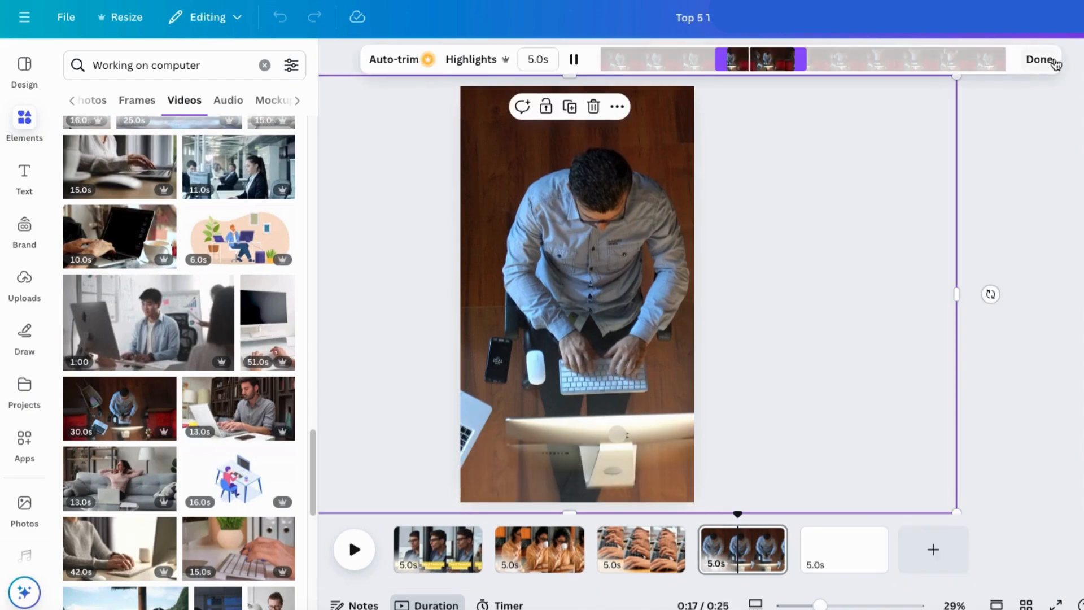
pyautogui.click(1038, 60)
pyautogui.click(1025, 223)
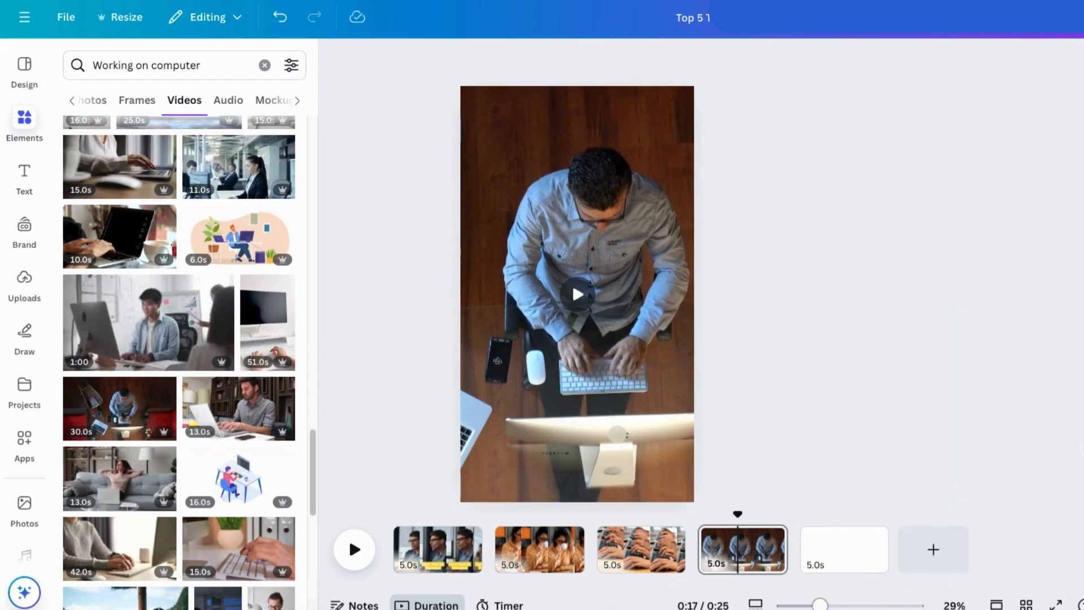
pyautogui.moveTo(820, 605)
pyautogui.mouseDown()
pyautogui.moveTo(783, 605)
pyautogui.moveTo(820, 605)
pyautogui.mouseUp()
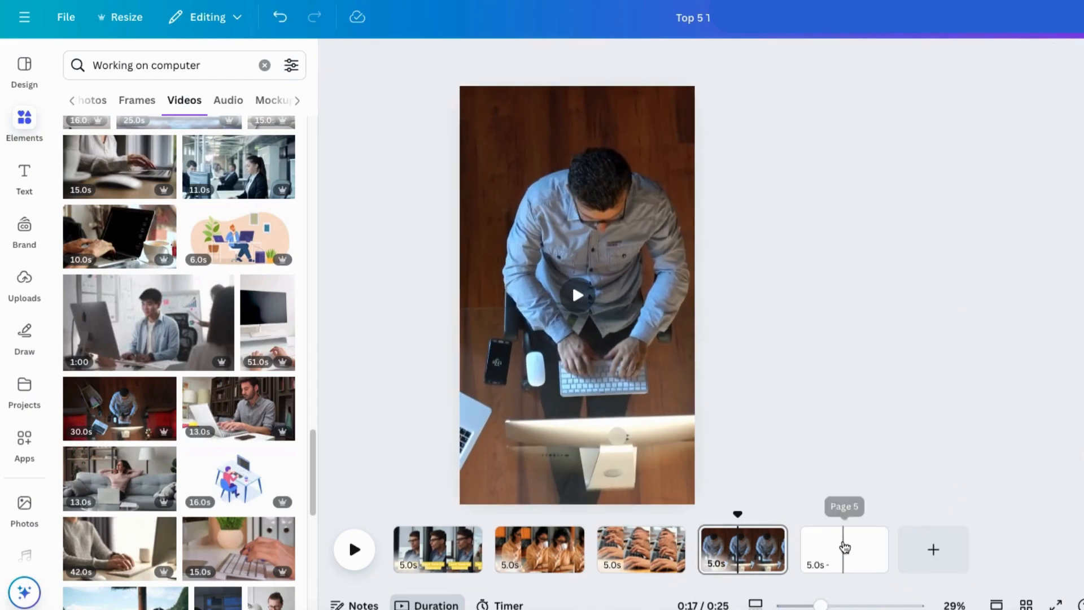
# Step: Insert the 56-second clip of a woman coding at a monitor on the blank fifth page
pyautogui.click(842, 549)
pyautogui.scroll(-5, 93, 486)
pyautogui.scroll(-5, 93, 485)
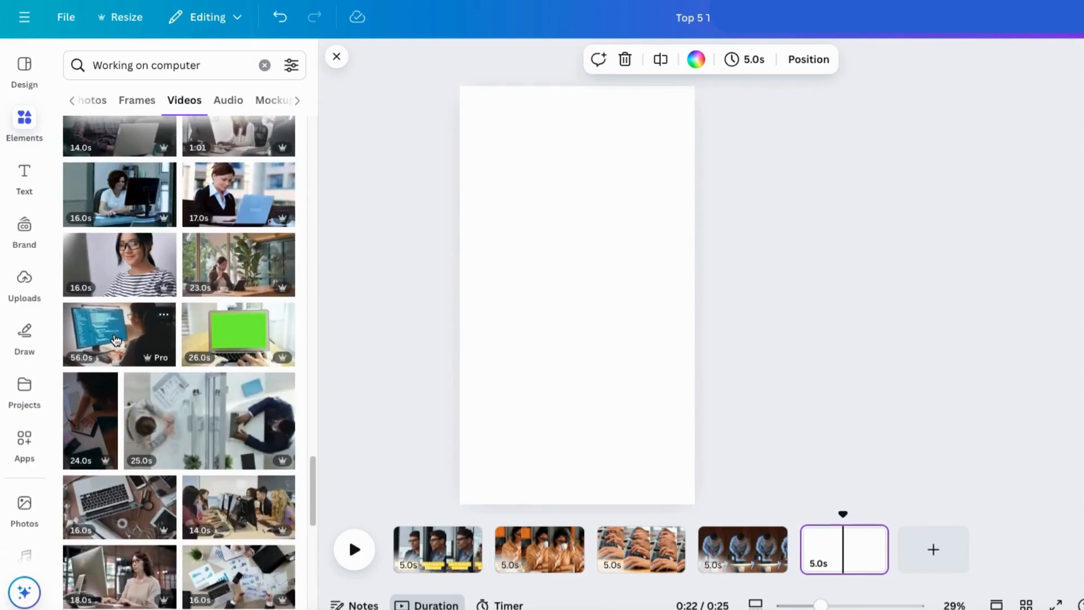
pyautogui.click(116, 339)
# Step: Enlarge the coding clip to fill the fifth page with screen and woman in view, and shorten that page to 5.0 seconds
pyautogui.moveTo(485, 242); pyautogui.dragTo(9, 1)
pyautogui.moveTo(402, 240); pyautogui.dragTo(523, 356)
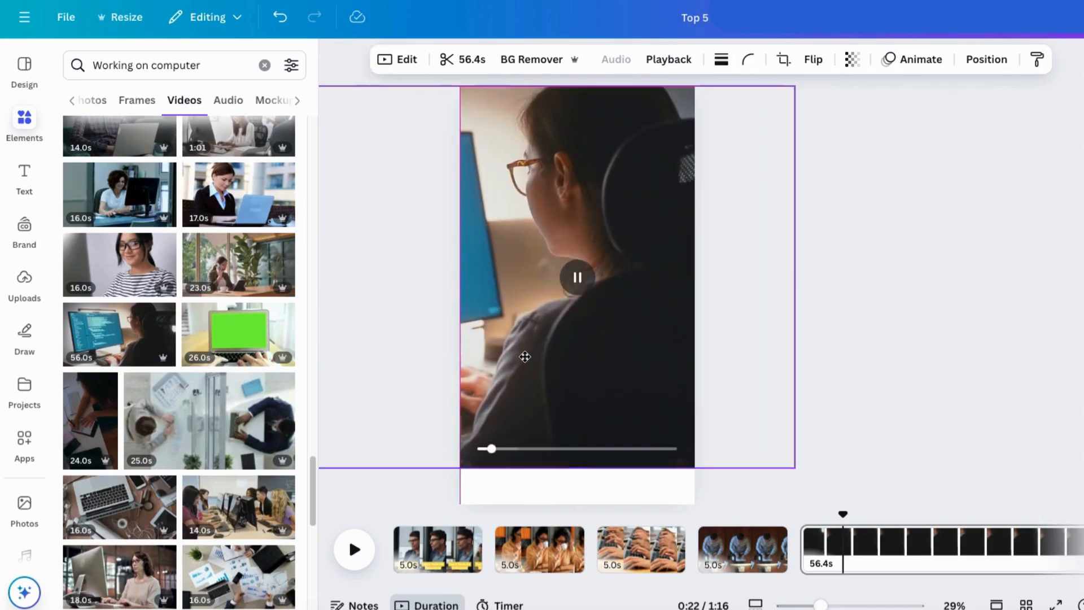
pyautogui.moveTo(795, 468); pyautogui.dragTo(885, 578)
pyautogui.moveTo(604, 380); pyautogui.dragTo(642, 361)
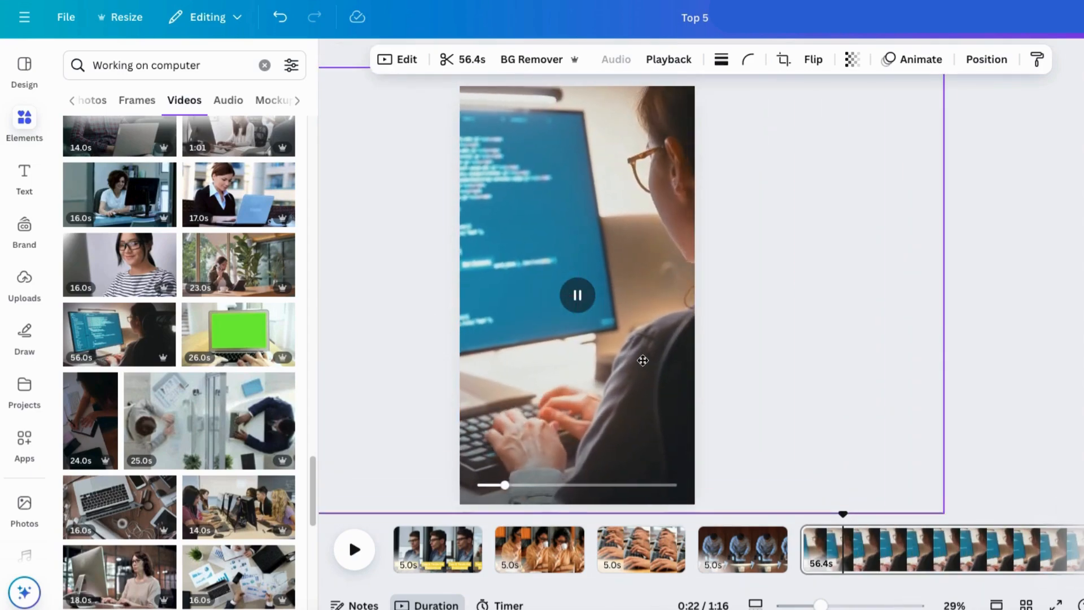
pyautogui.hscroll(10, 1009, 542)
pyautogui.moveTo(1008, 548); pyautogui.dragTo(514, 552)
# Step: Add a sixth page and insert the 21-second clip of a man in a suit typing on a laptop
pyautogui.click(935, 550)
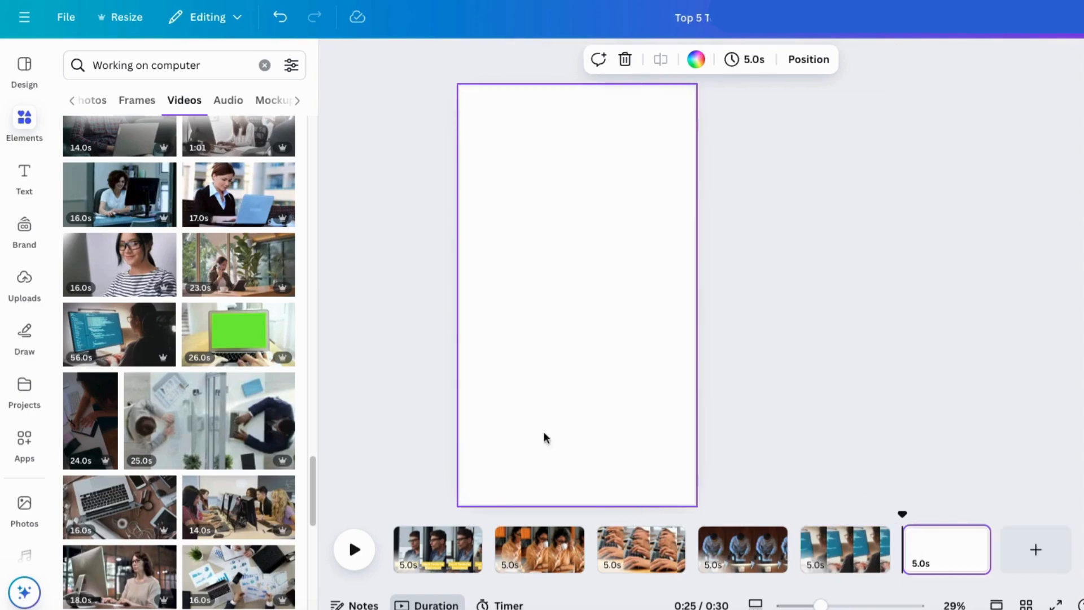
pyautogui.scroll(-8, 153, 507)
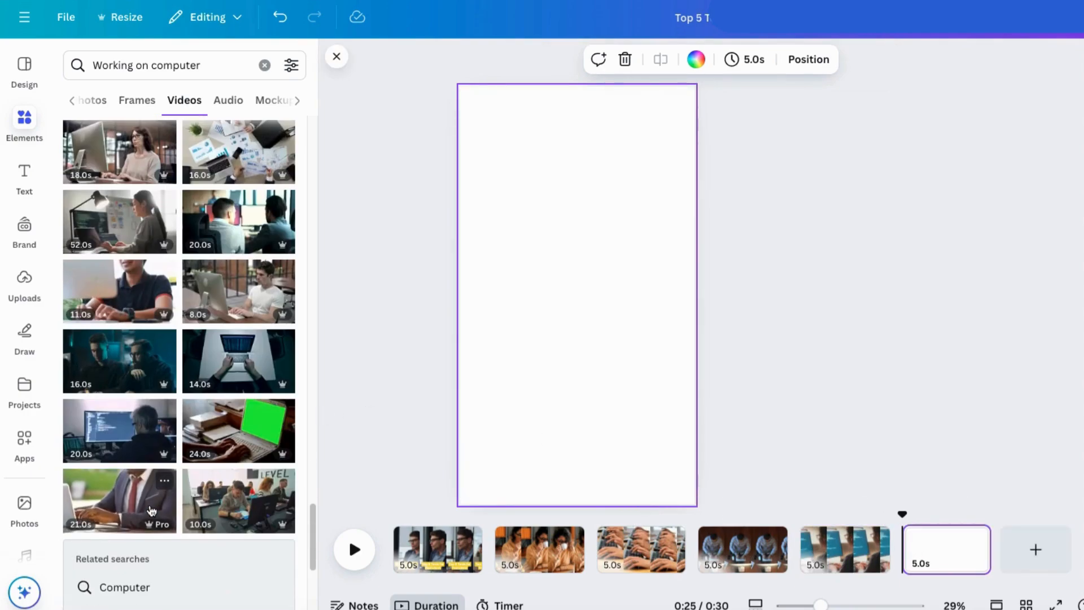
pyautogui.scroll(-1, 151, 511)
pyautogui.click(133, 480)
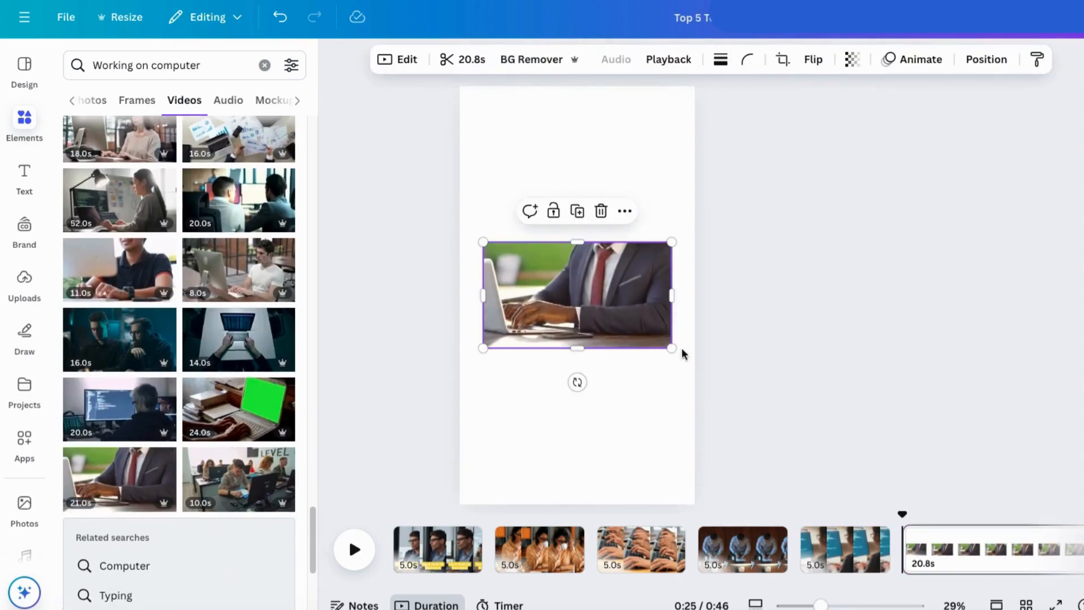
# Step: Enlarge and reposition the suited man's clip to fill the sixth page, and shorten that page to 5.0 seconds
pyautogui.moveTo(671, 347); pyautogui.dragTo(1083, 609)
pyautogui.moveTo(924, 424); pyautogui.dragTo(834, 250)
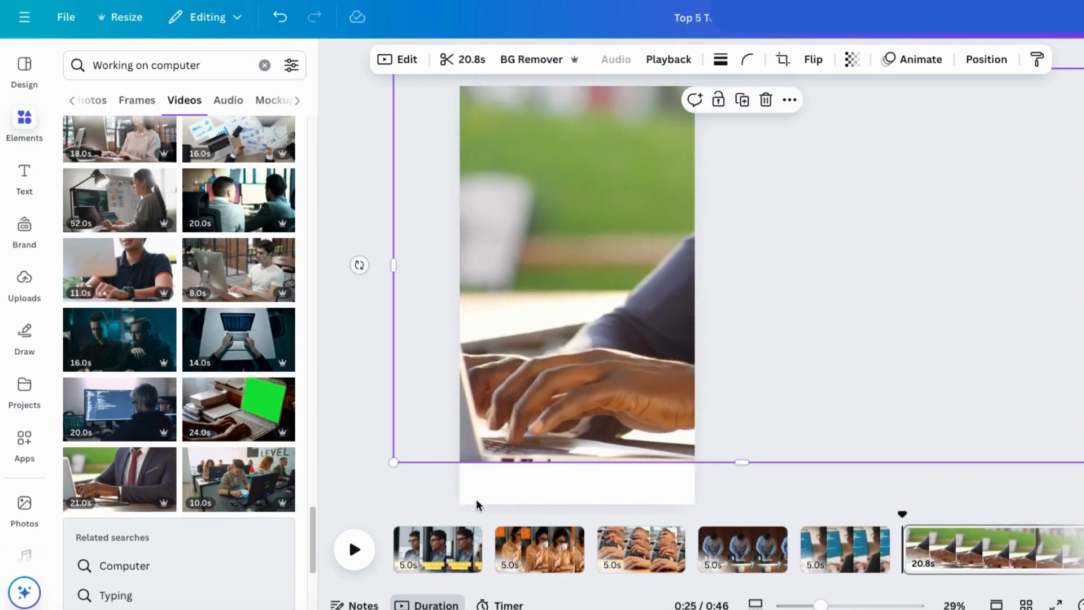
pyautogui.moveTo(396, 461); pyautogui.dragTo(319, 512)
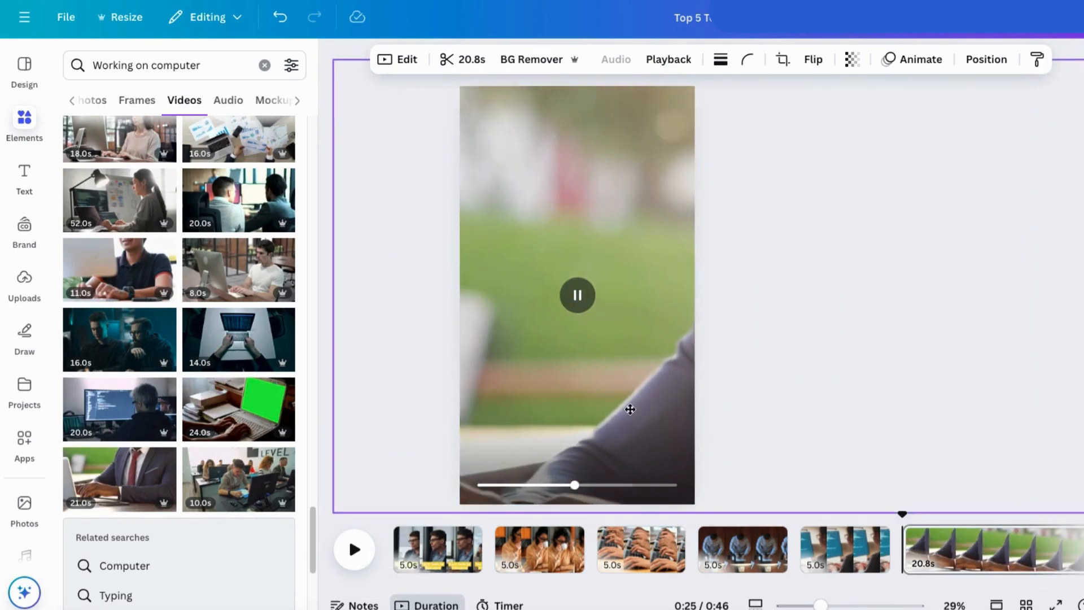
pyautogui.hotkey('ctrl', 'z')
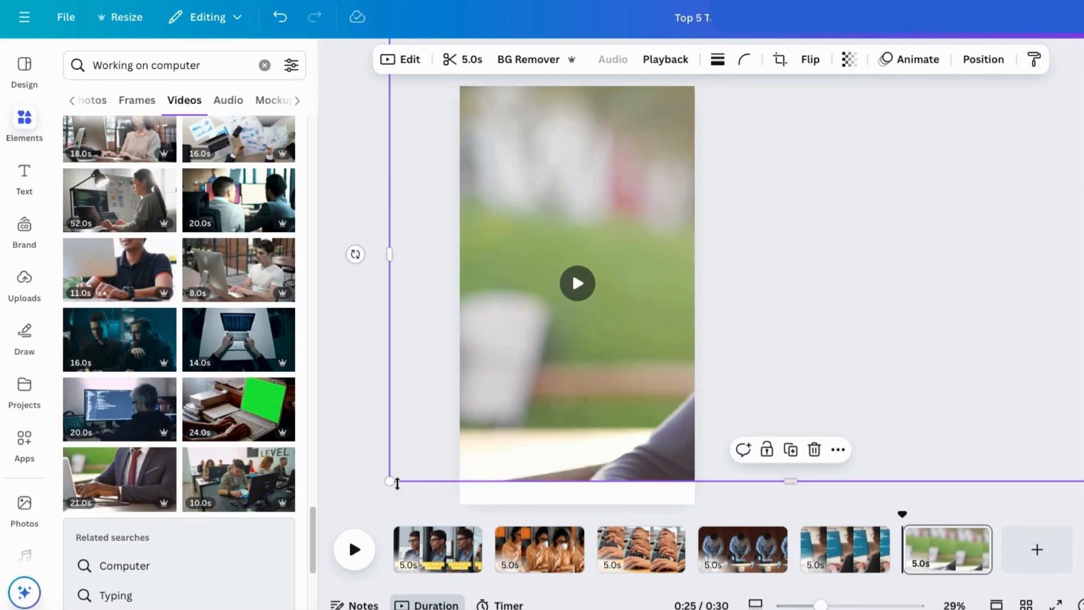
pyautogui.moveTo(398, 465); pyautogui.dragTo(439, 450)
pyautogui.moveTo(491, 391); pyautogui.dragTo(322, 438)
pyautogui.click(1048, 216)
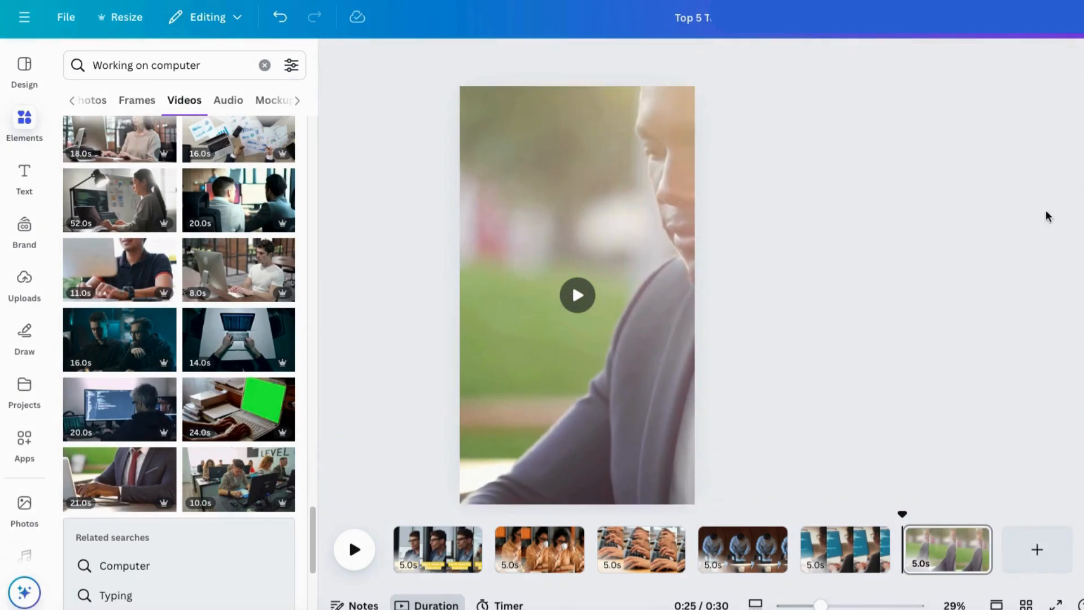
# Step: Play the video from the second page to preview how the clips run together
pyautogui.click(542, 559)
pyautogui.click(355, 548)
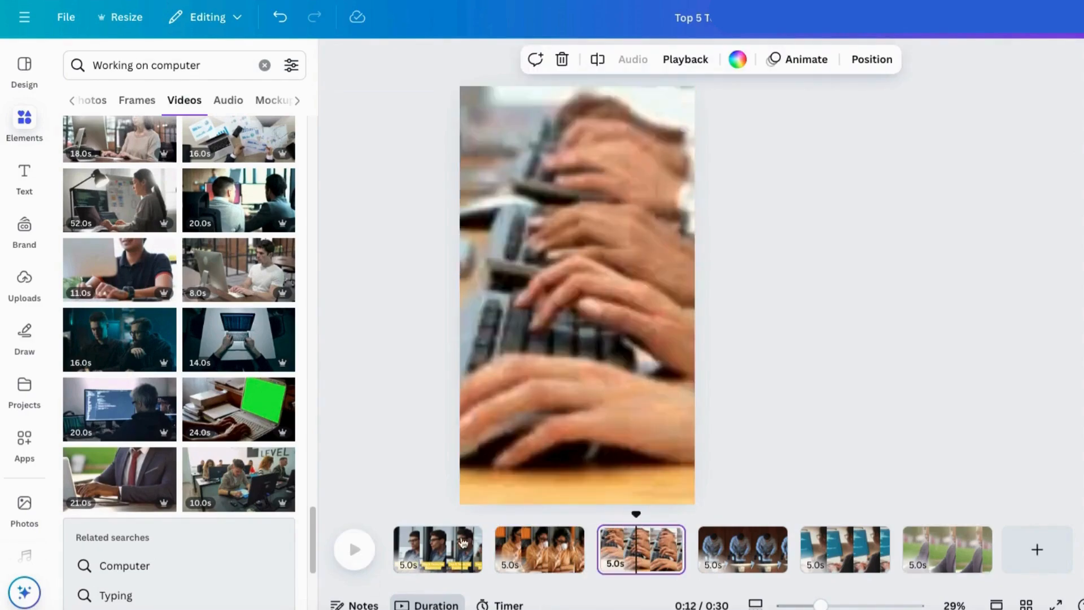
pyautogui.click(355, 548)
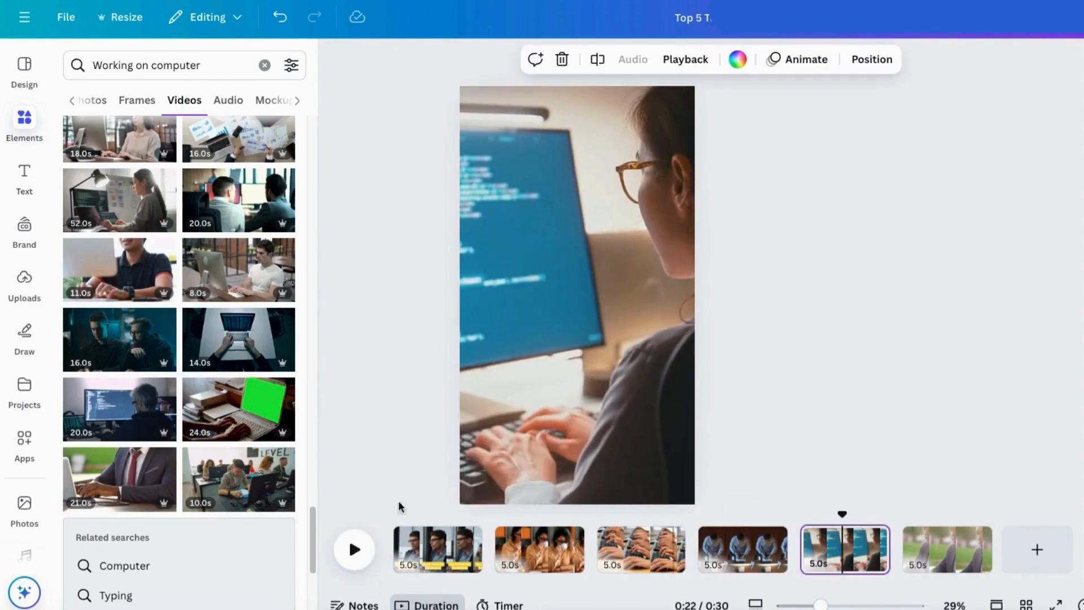
# Step: Copy the "Top 5 Tools for Youtubers" heading from the first page and paste it onto the second page
pyautogui.click(450, 550)
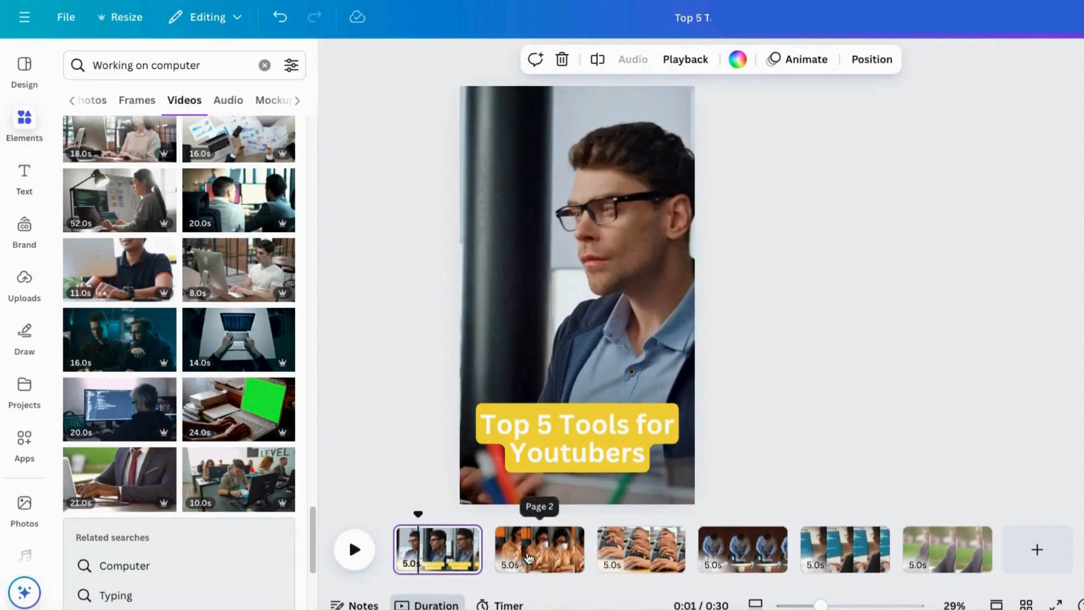
pyautogui.click(536, 430)
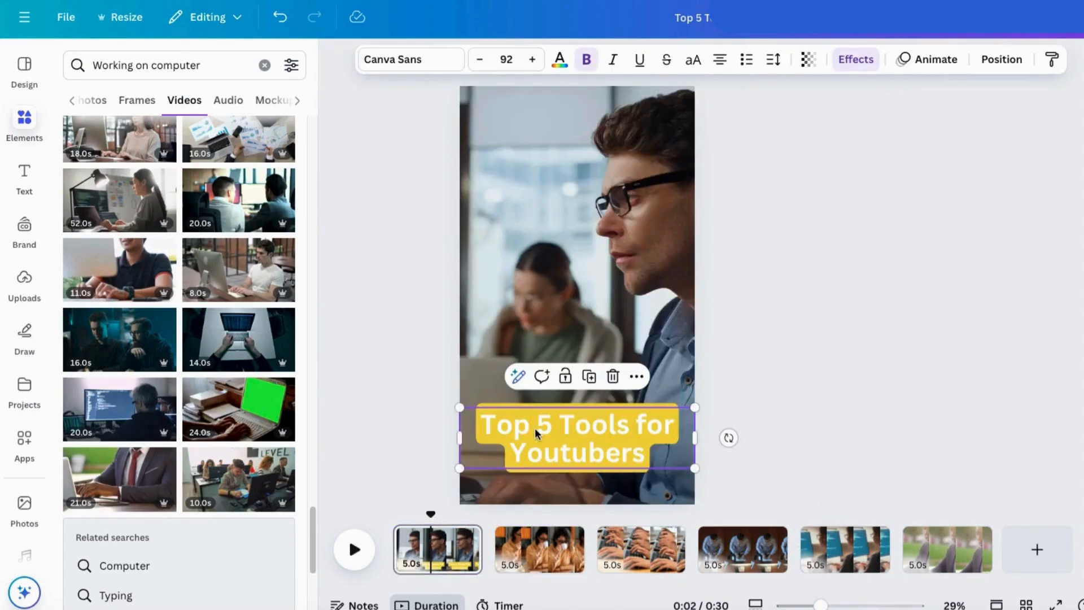
pyautogui.rightClick(535, 430)
pyautogui.click(584, 207)
pyautogui.click(527, 549)
pyautogui.click(557, 458)
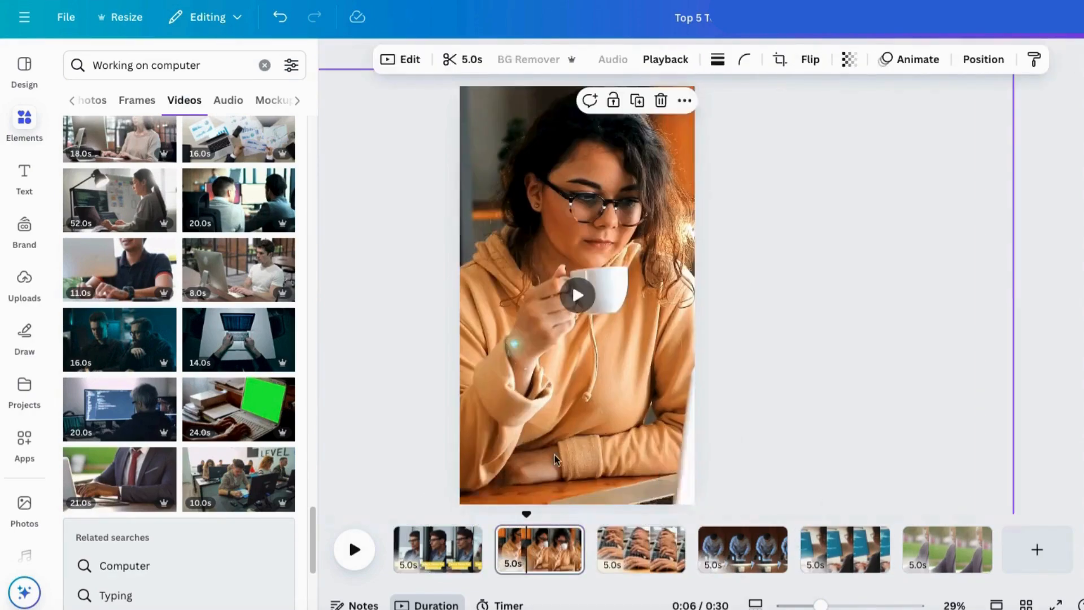
pyautogui.hotkey('ctrl', 'v')
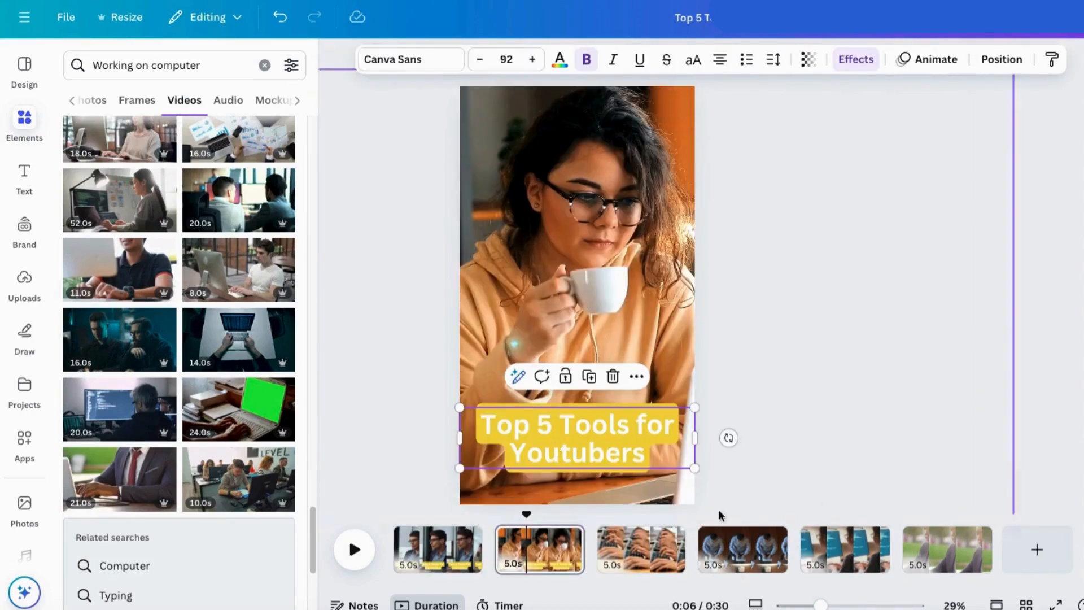
# Step: Paste the copied heading onto the third, fourth, fifth and sixth pages
pyautogui.click(641, 549)
pyautogui.hotkey('ctrl', 'v')
pyautogui.click(751, 551)
pyautogui.hotkey('ctrl', 'v')
pyautogui.click(853, 550)
pyautogui.hotkey('ctrl', 'v')
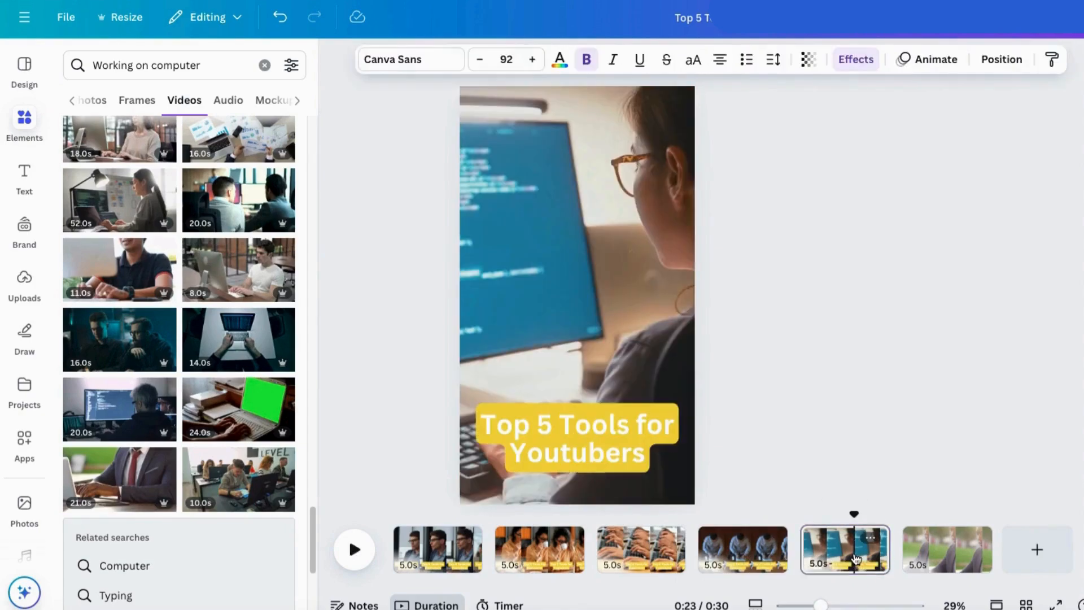
pyautogui.click(941, 551)
pyautogui.hotkey('ctrl', 'v')
# Step: Replace the second page's heading text with "ChatGPT - AI that can create scripts, ideas and more"
pyautogui.click(522, 551)
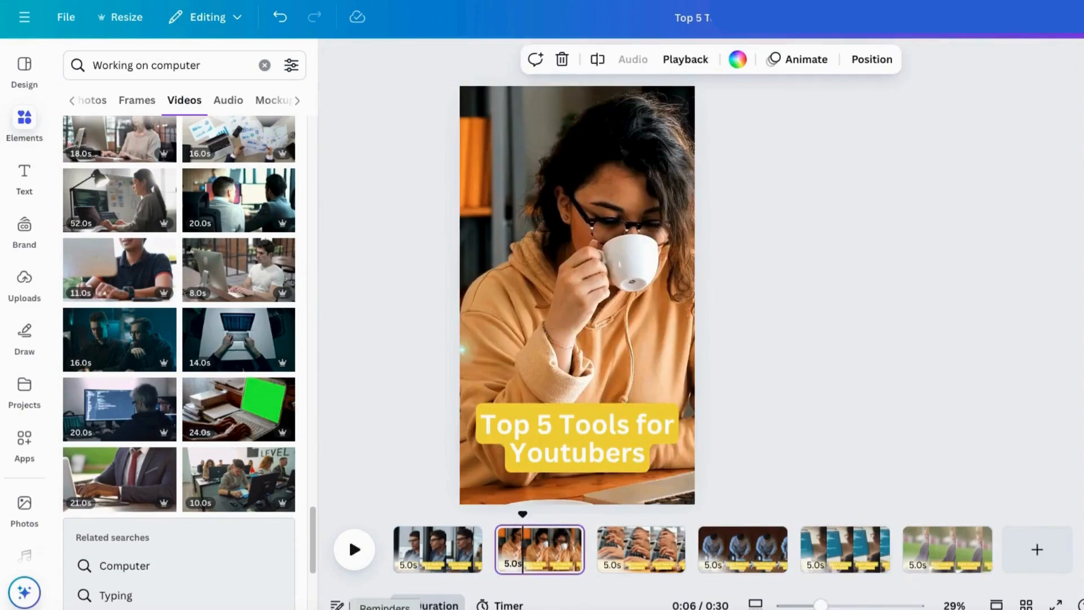
pyautogui.click(538, 448)
pyautogui.write('ChatGPT - AI that can create scripts, ideas and more')
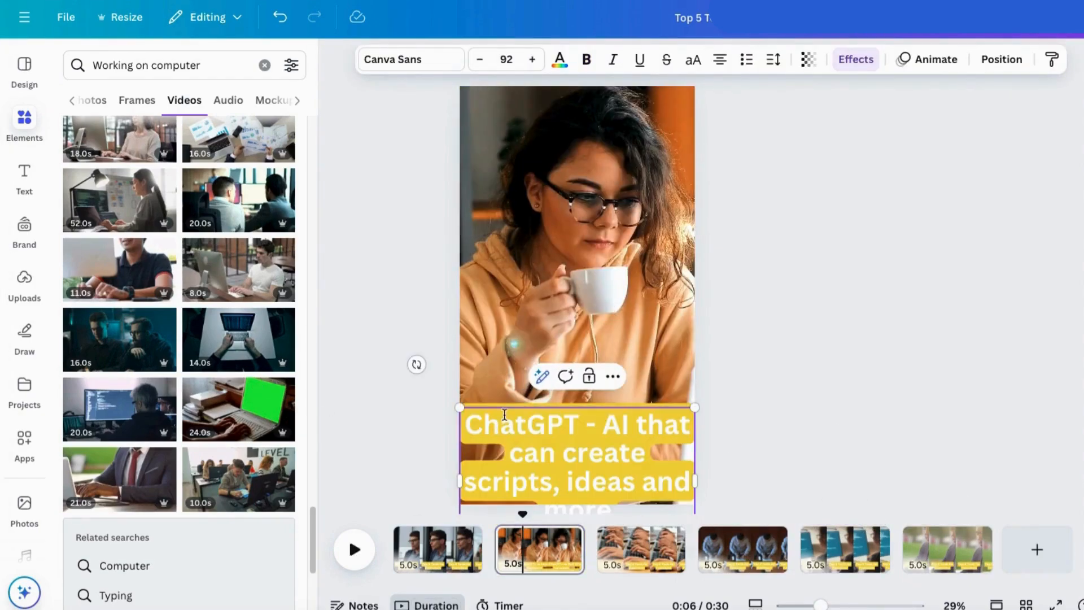
# Step: Scale the ChatGPT text down to size 67.5, narrow its box and centre it near the second page's lower edge
pyautogui.moveTo(459, 407); pyautogui.dragTo(523, 446)
pyautogui.click(420, 446)
pyautogui.click(593, 460)
pyautogui.moveTo(592, 461); pyautogui.dragTo(570, 411)
pyautogui.moveTo(501, 455); pyautogui.dragTo(460, 452)
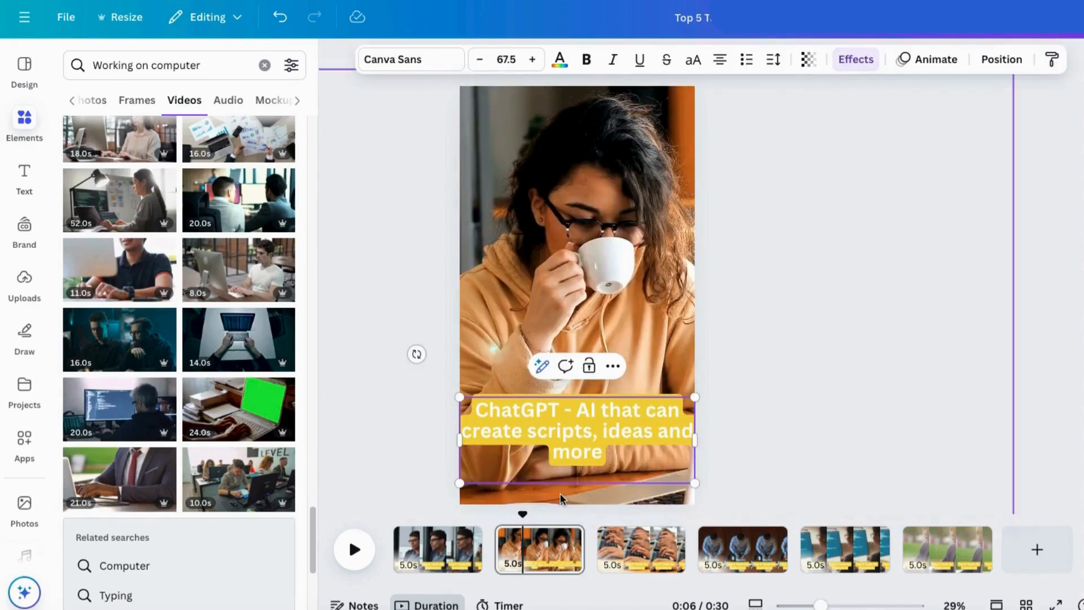
pyautogui.moveTo(573, 445); pyautogui.dragTo(592, 448)
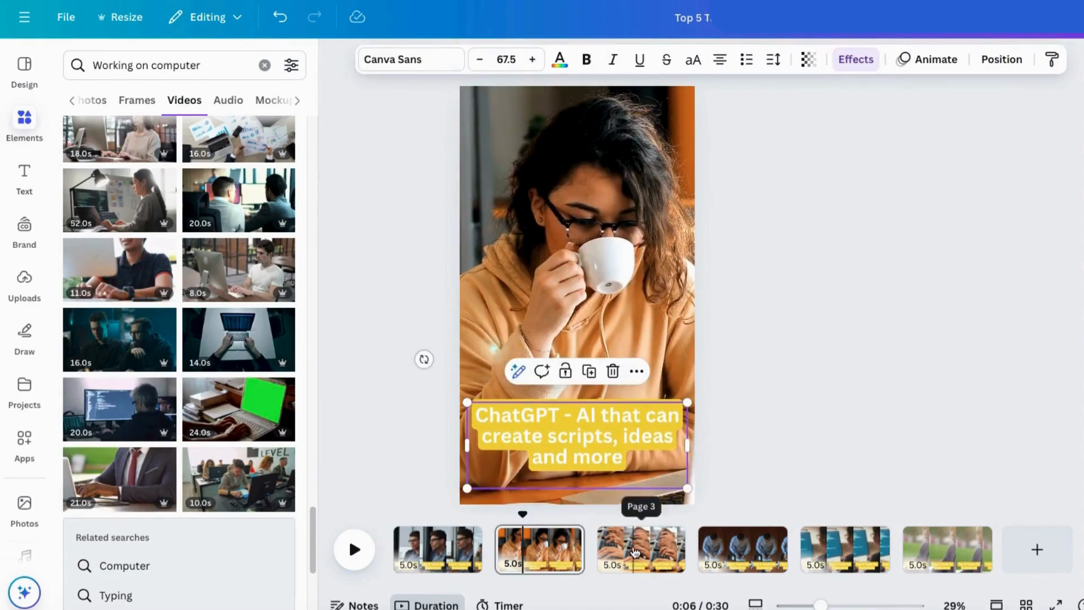
pyautogui.click(559, 58)
pyautogui.click(120, 279)
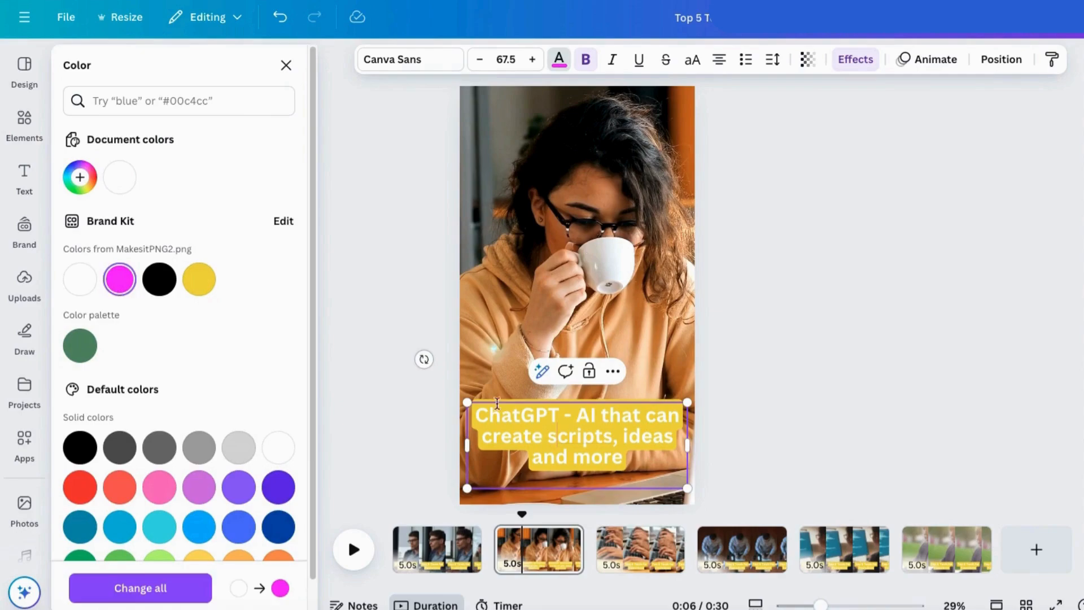
pyautogui.click(561, 63)
# Step: Apply the Background effect to the ChatGPT text and set its background colour to magenta
pyautogui.click(856, 59)
pyautogui.click(99, 435)
pyautogui.scroll(-4, 189, 496)
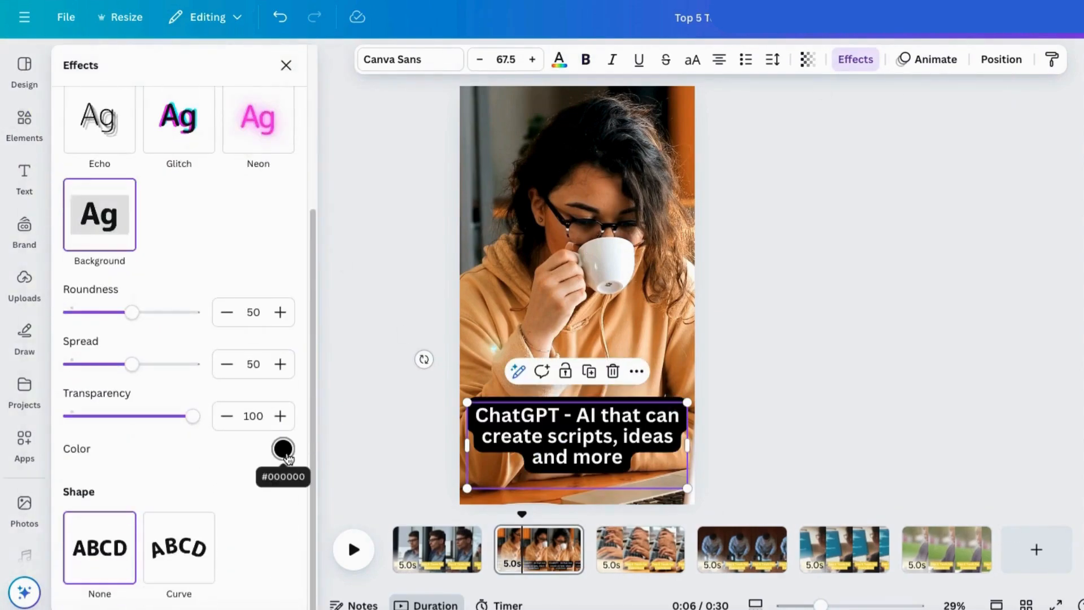
pyautogui.click(283, 449)
pyautogui.click(111, 299)
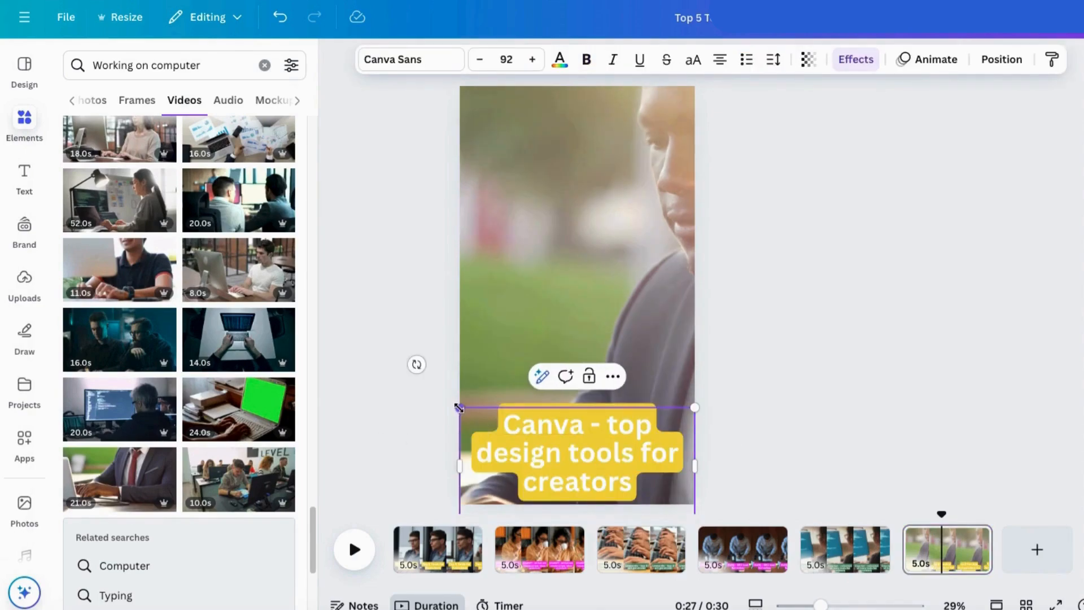
# Step: Change the sixth page's heading to "Canva - top design tools for creators", scale it to size 76.1 and centre it near the lower edge
pyautogui.moveTo(459, 408); pyautogui.dragTo(500, 428)
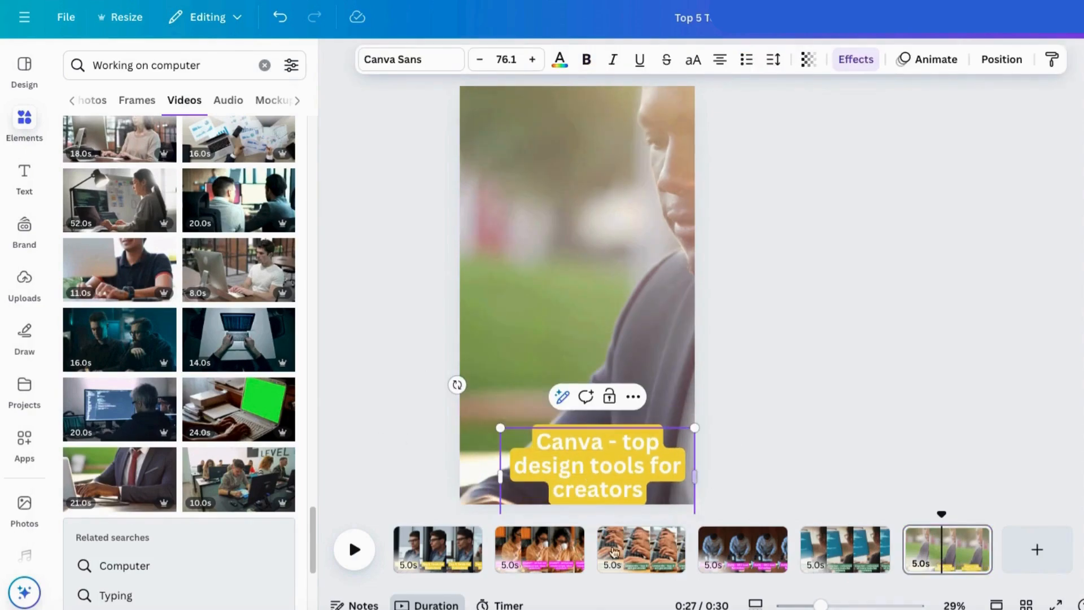
pyautogui.moveTo(581, 468); pyautogui.dragTo(564, 447)
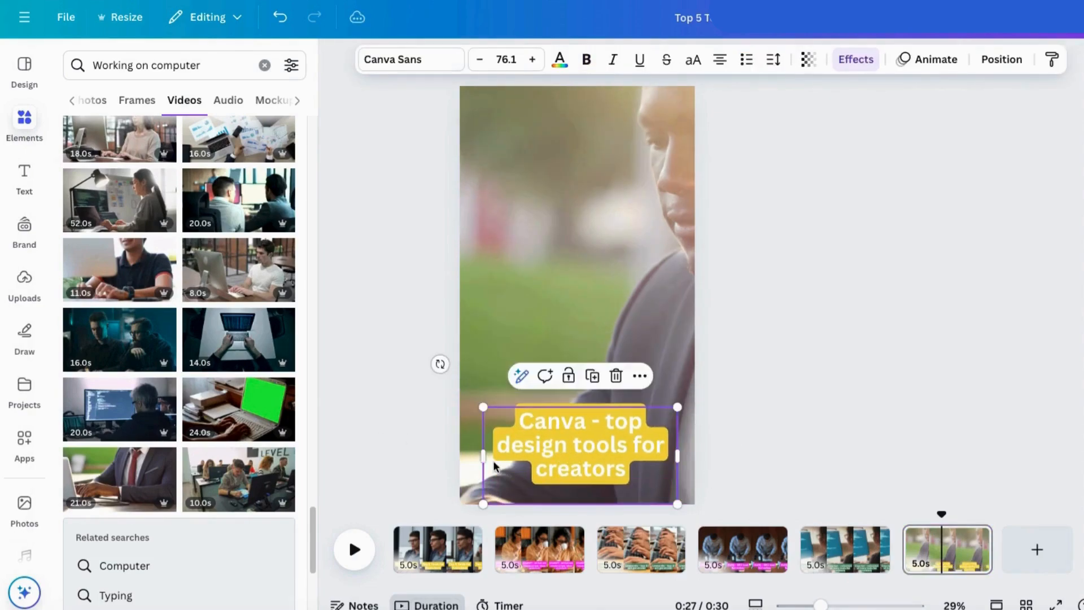
# Step: Trim the first page's background clip to 2.0 seconds
pyautogui.click(770, 450)
pyautogui.click(437, 548)
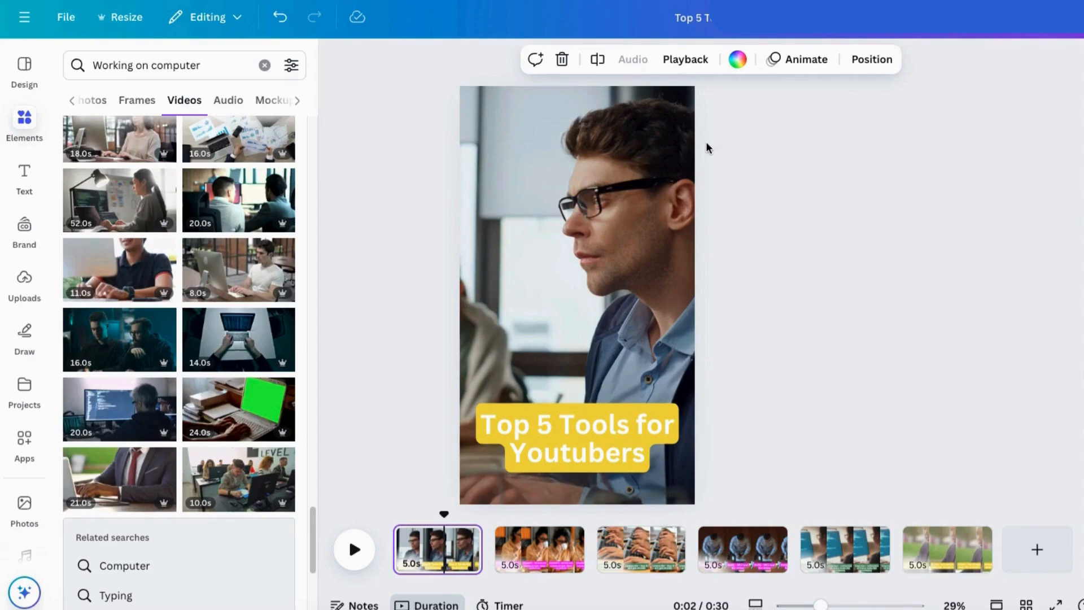
pyautogui.click(592, 297)
pyautogui.click(467, 58)
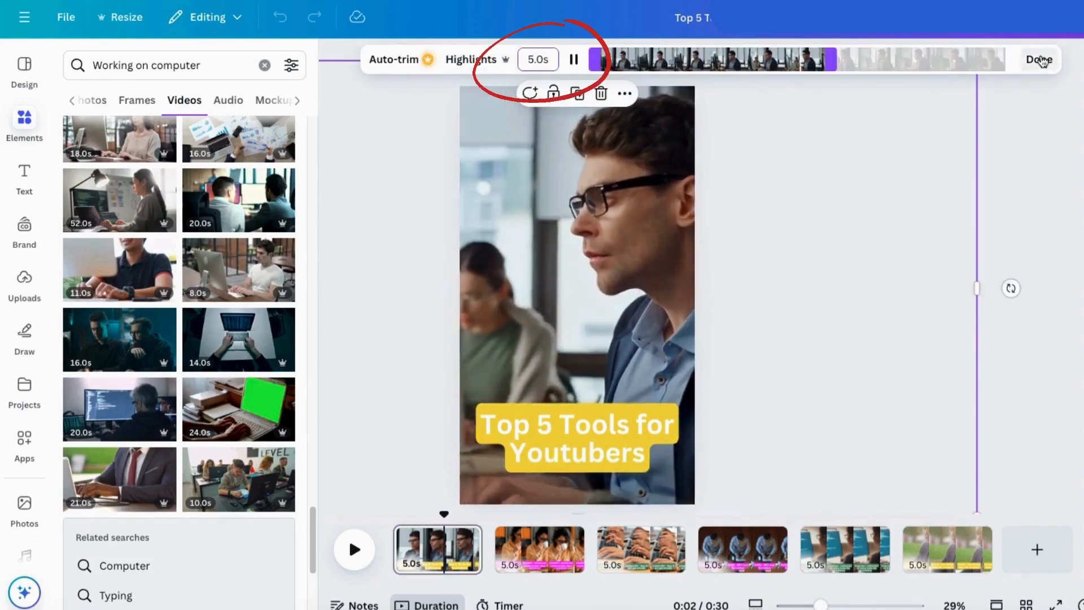
pyautogui.moveTo(527, 60); pyautogui.dragTo(533, 59)
pyautogui.write('2')
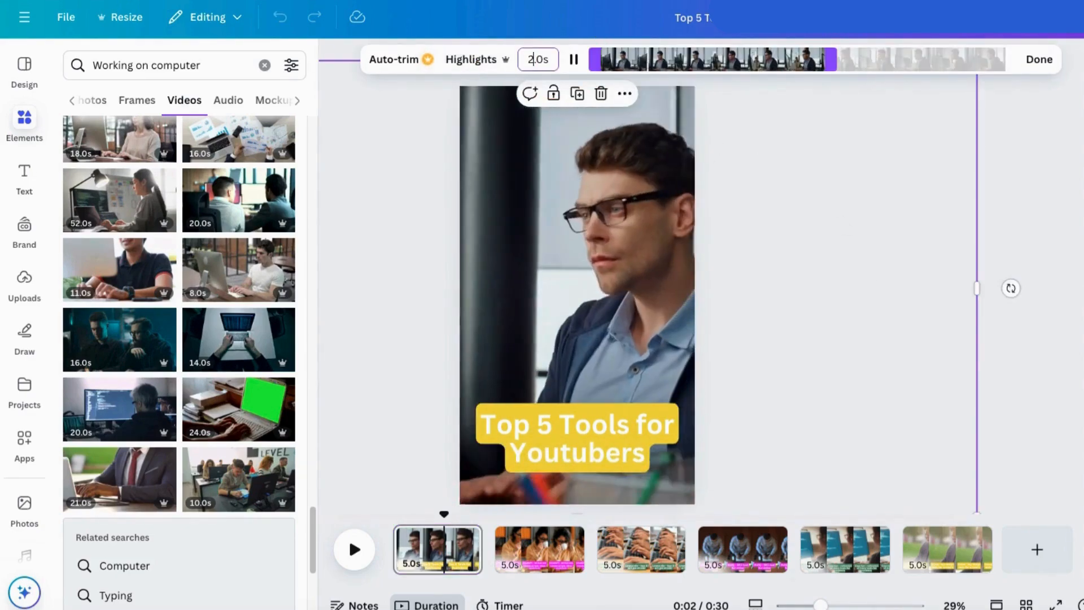
pyautogui.press('Return')
# Step: Trim the ChatGPT page's background clip to 2.0 seconds
pyautogui.click(496, 549)
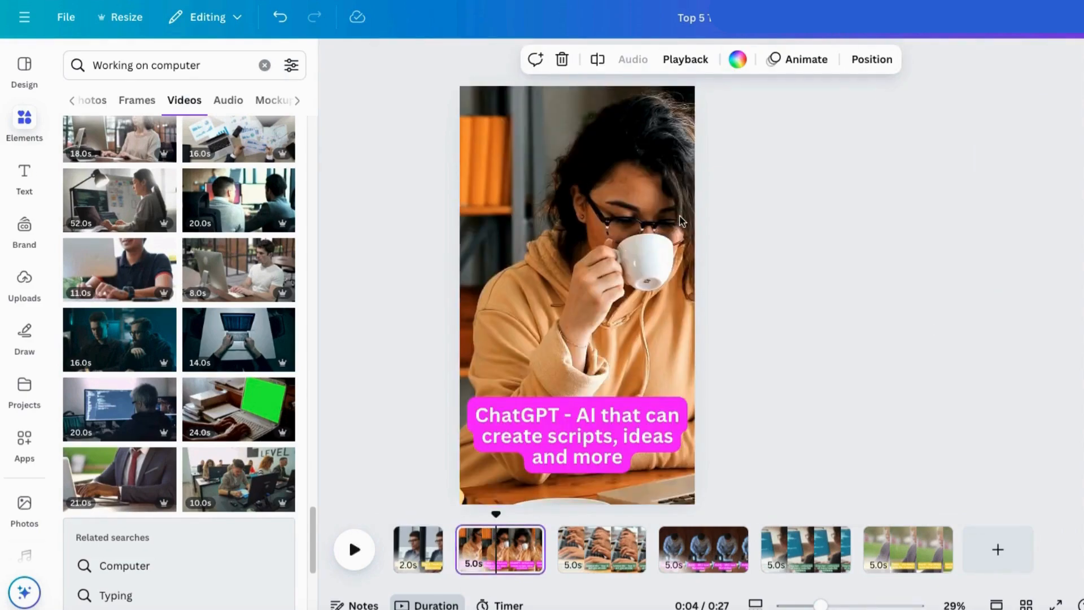
pyautogui.click(470, 564)
pyautogui.moveTo(533, 60); pyautogui.dragTo(528, 60)
pyautogui.write('2.0s')
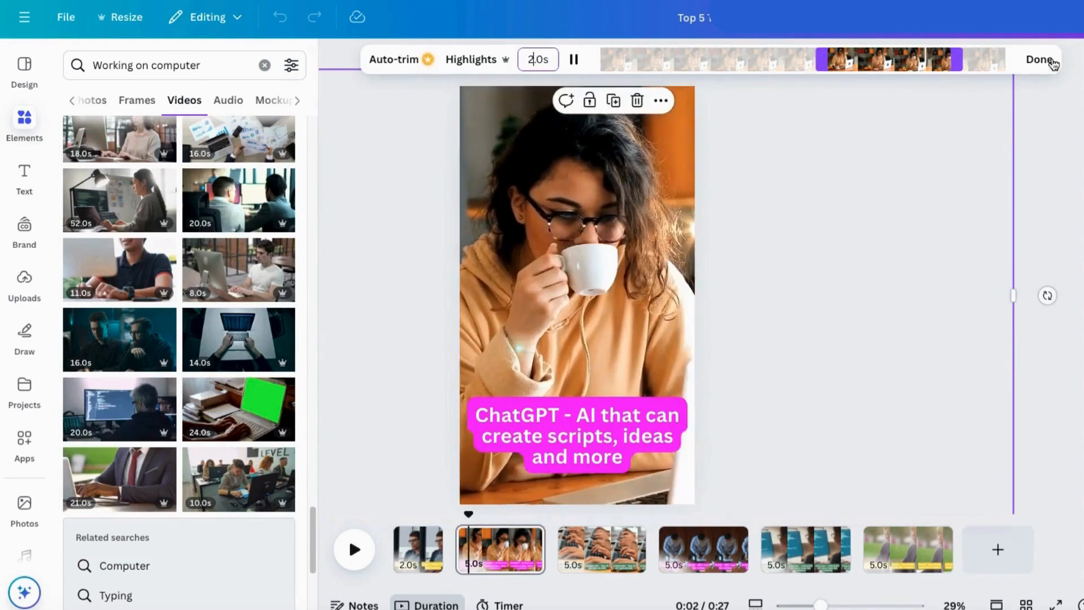
pyautogui.click(1050, 63)
# Step: Shorten the third, fourth, fifth and sixth pages to 2.0 seconds each in the timeline and play the video
pyautogui.rightClick(555, 551)
pyautogui.press('Escape')
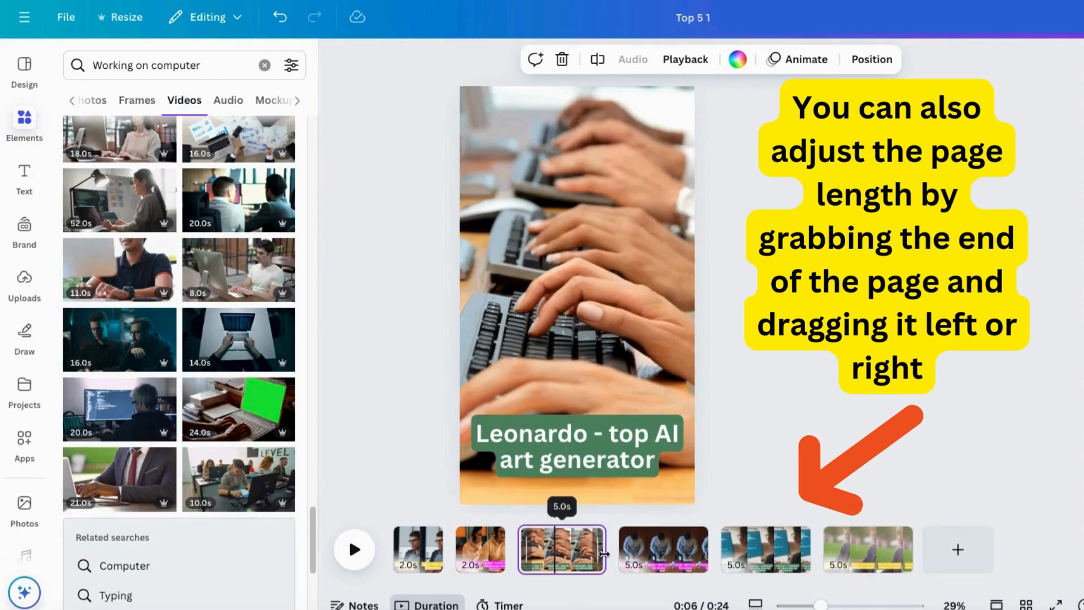
pyautogui.moveTo(604, 549); pyautogui.dragTo(567, 549)
pyautogui.moveTo(664, 558); pyautogui.dragTo(621, 560)
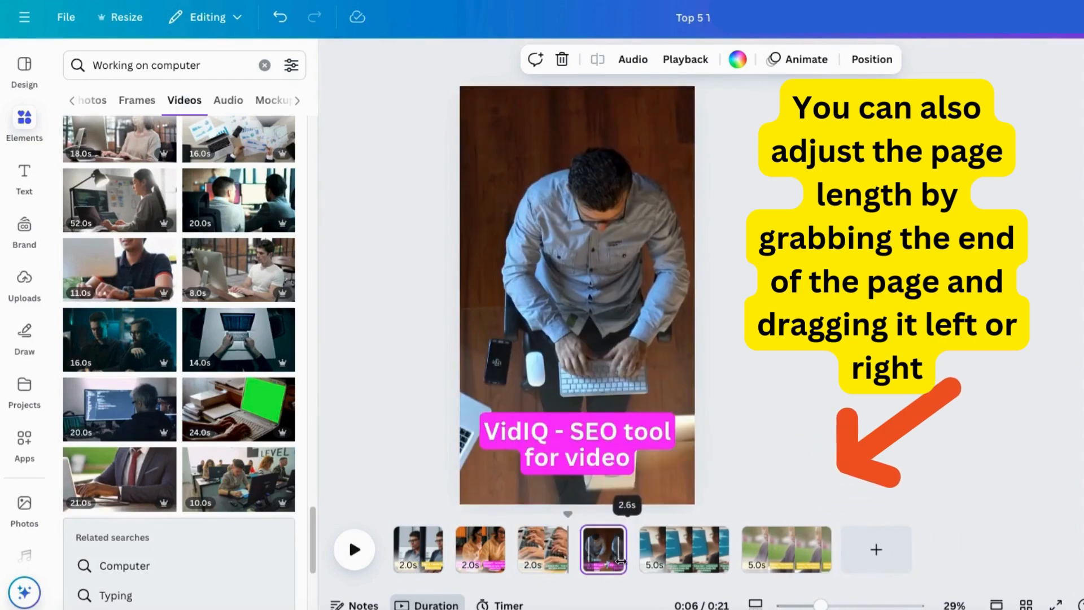
pyautogui.moveTo(717, 557); pyautogui.dragTo(693, 557)
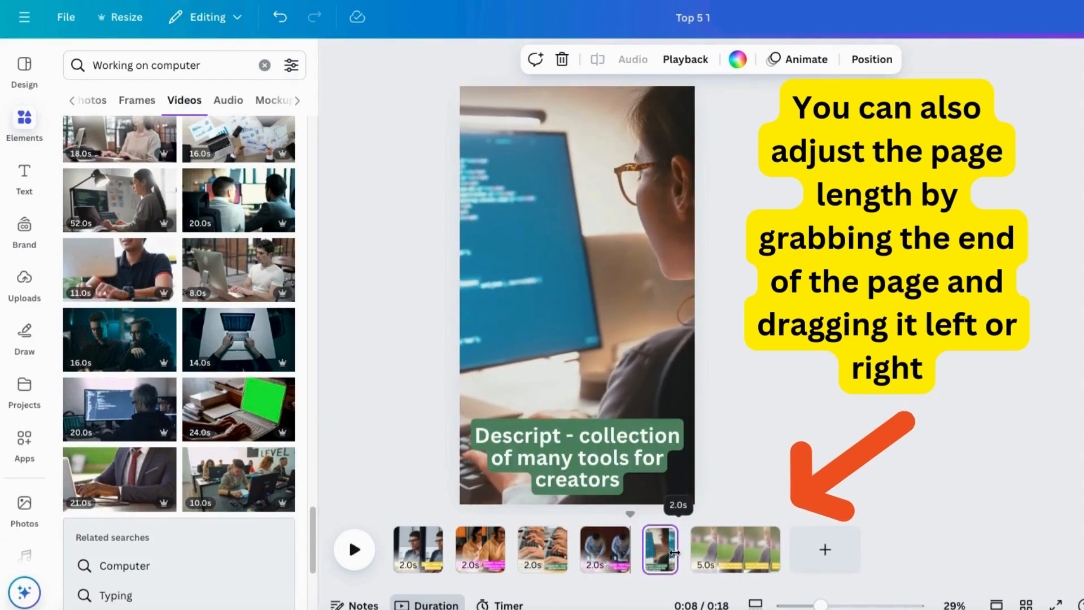
pyautogui.moveTo(792, 556); pyautogui.dragTo(733, 555)
pyautogui.click(354, 549)
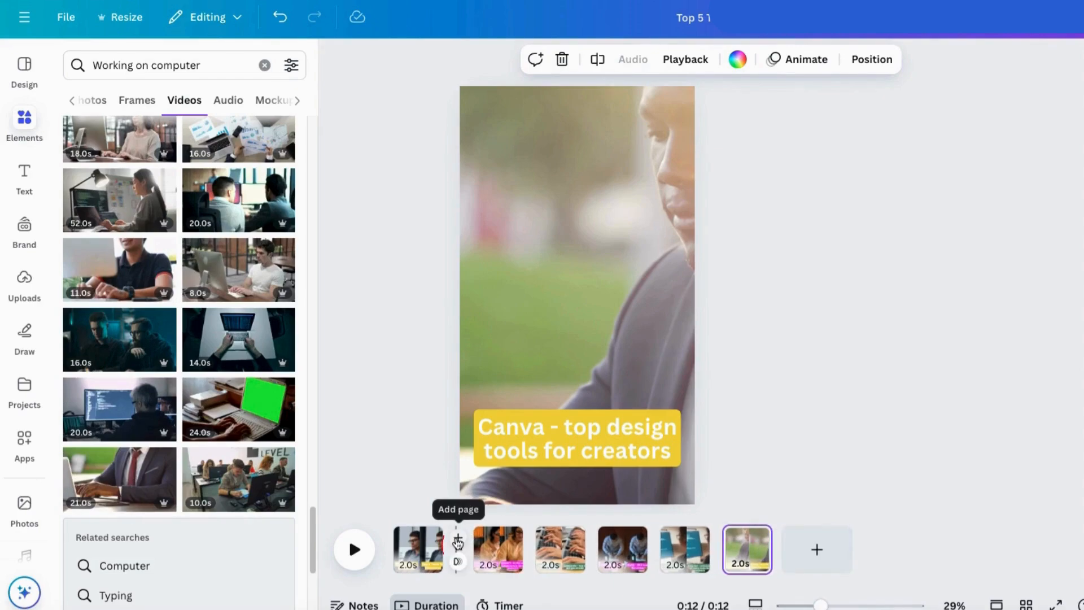
# Step: Add a Dissolve transition between the first and second pages and apply it between all pages
pyautogui.click(457, 543)
pyautogui.rightClick(517, 541)
pyautogui.click(593, 325)
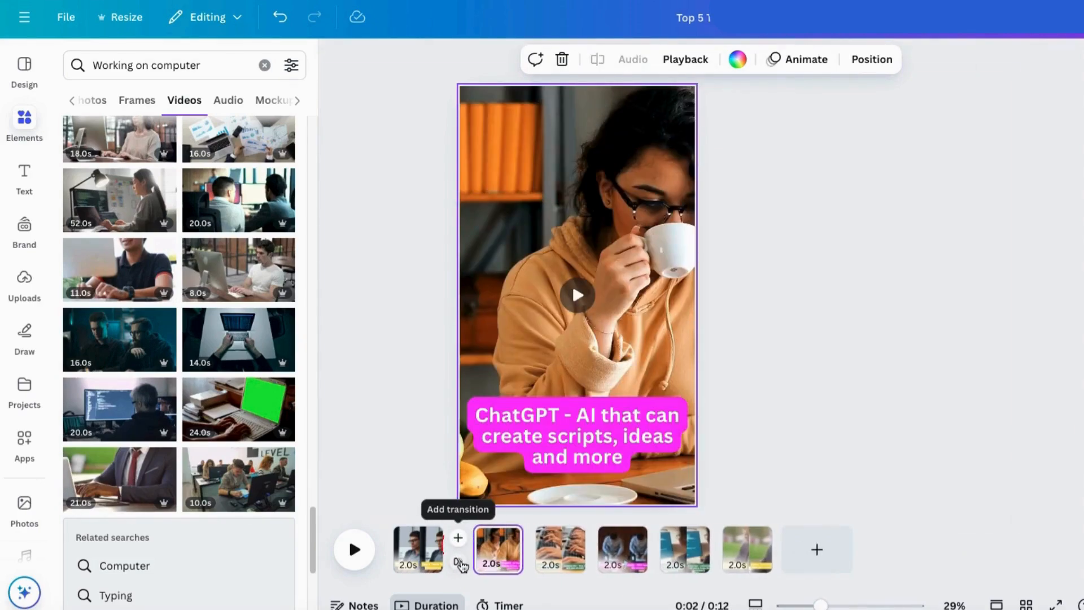
pyautogui.click(459, 562)
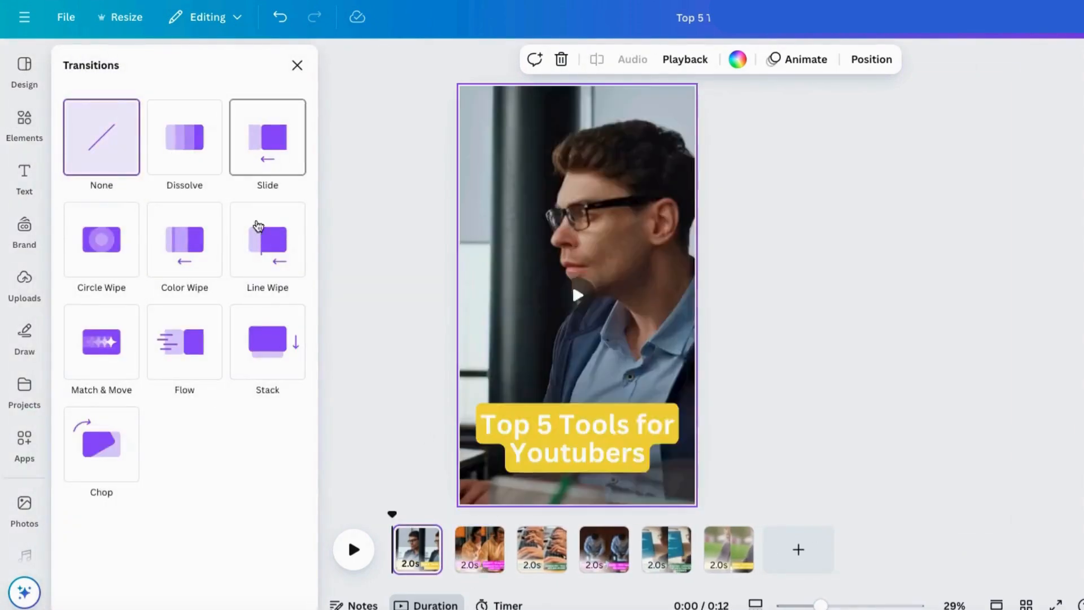
pyautogui.click(182, 156)
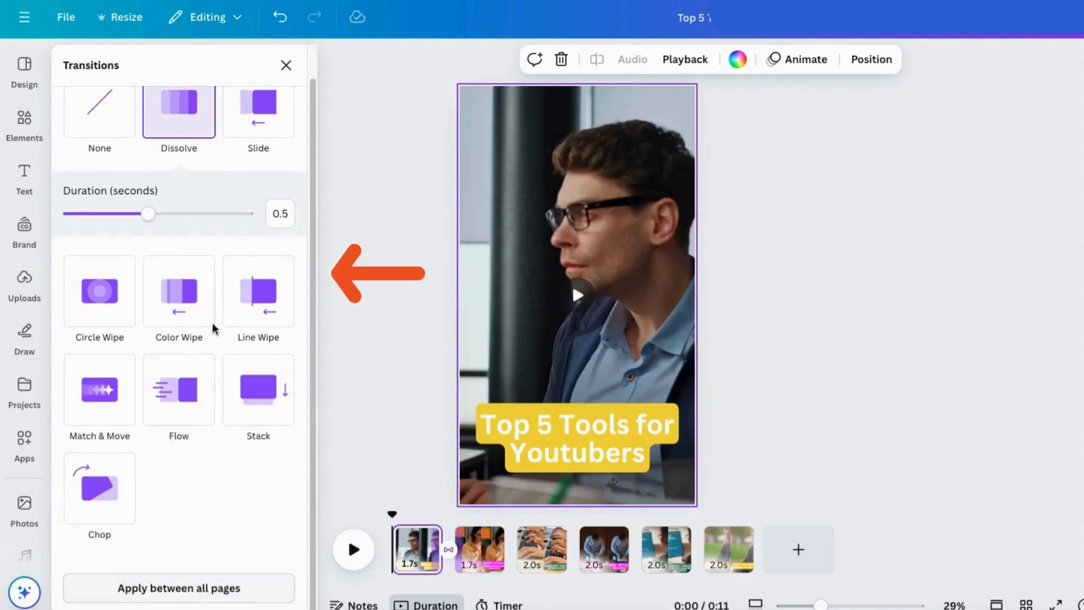
pyautogui.click(189, 590)
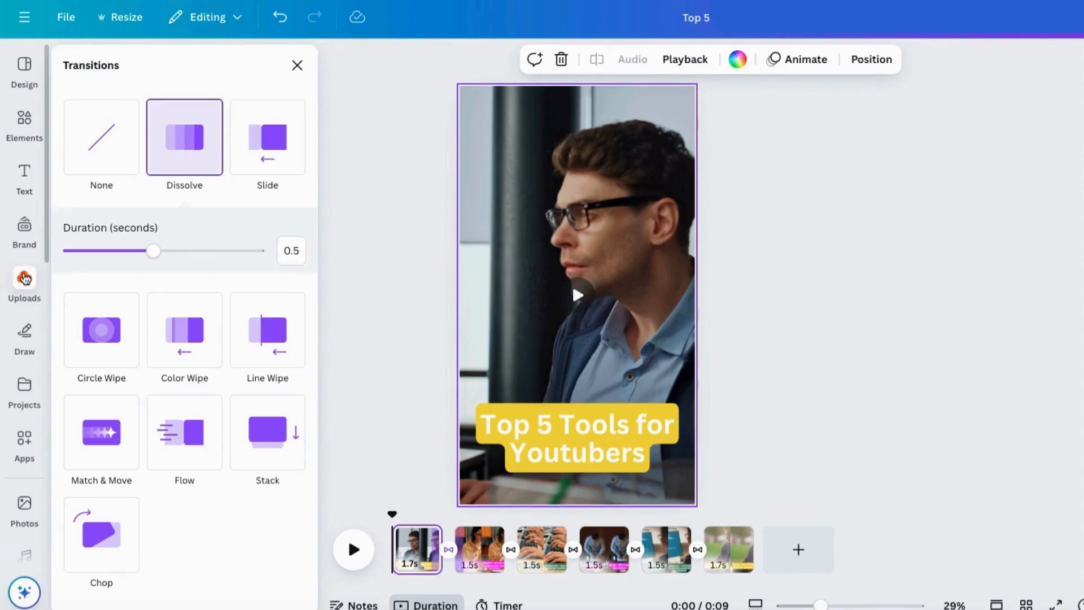
# Step: Add the song Sad Halloween.mp3 from the uploaded audio files as the video's soundtrack
pyautogui.click(25, 278)
pyautogui.click(263, 184)
pyautogui.scroll(-10, 219, 436)
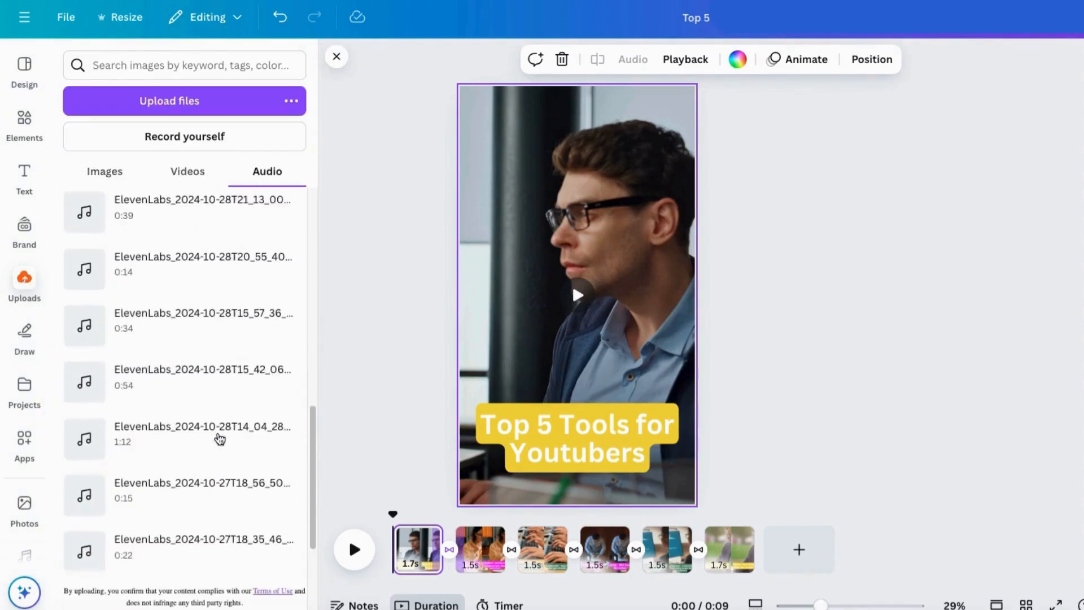
pyautogui.scroll(-15, 220, 439)
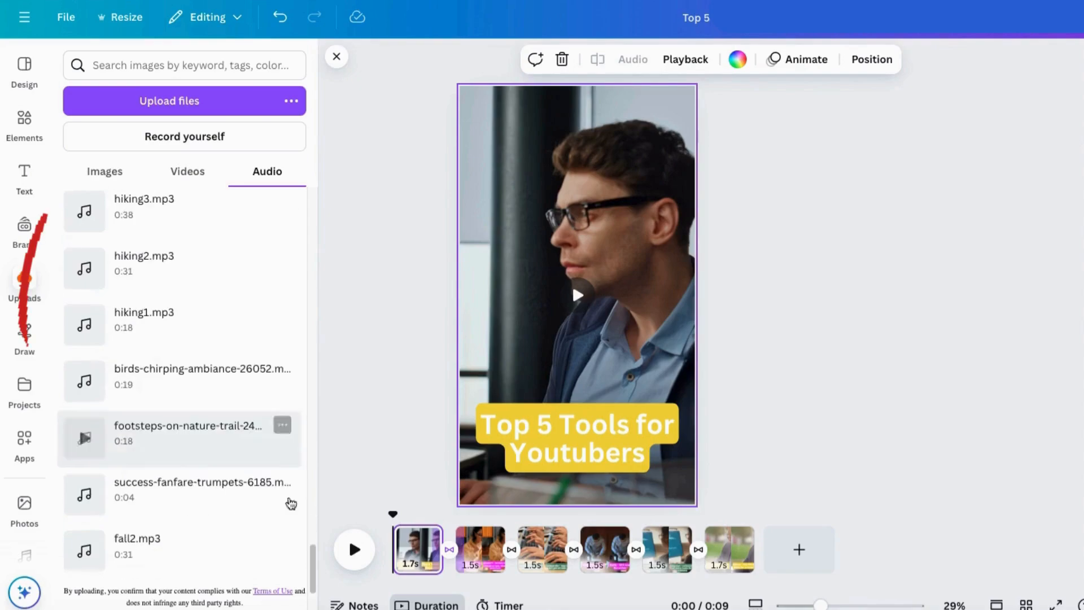
pyautogui.scroll(-1, 192, 443)
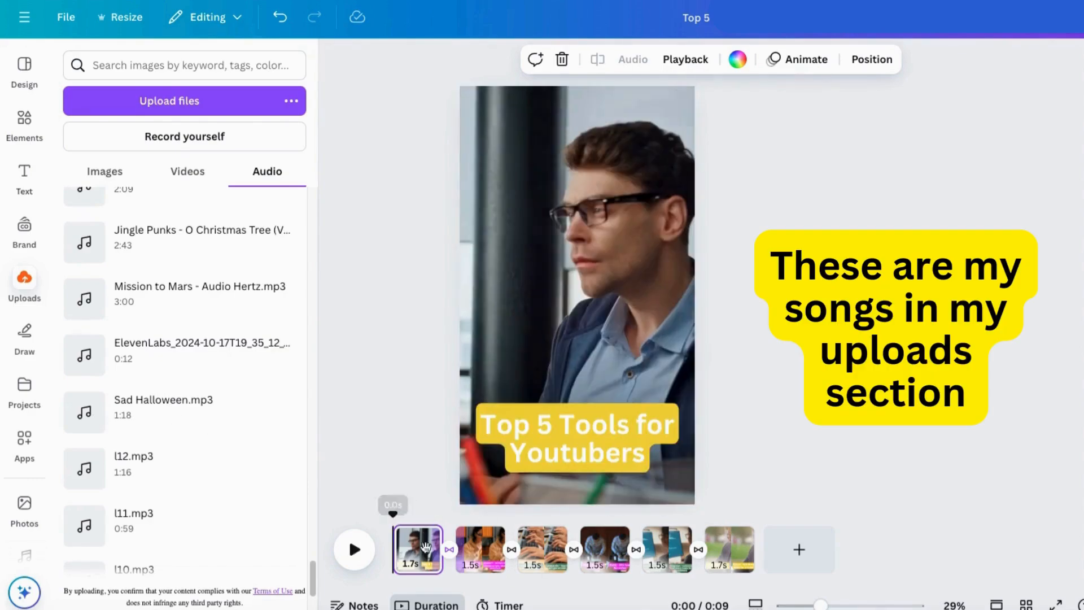
pyautogui.click(148, 407)
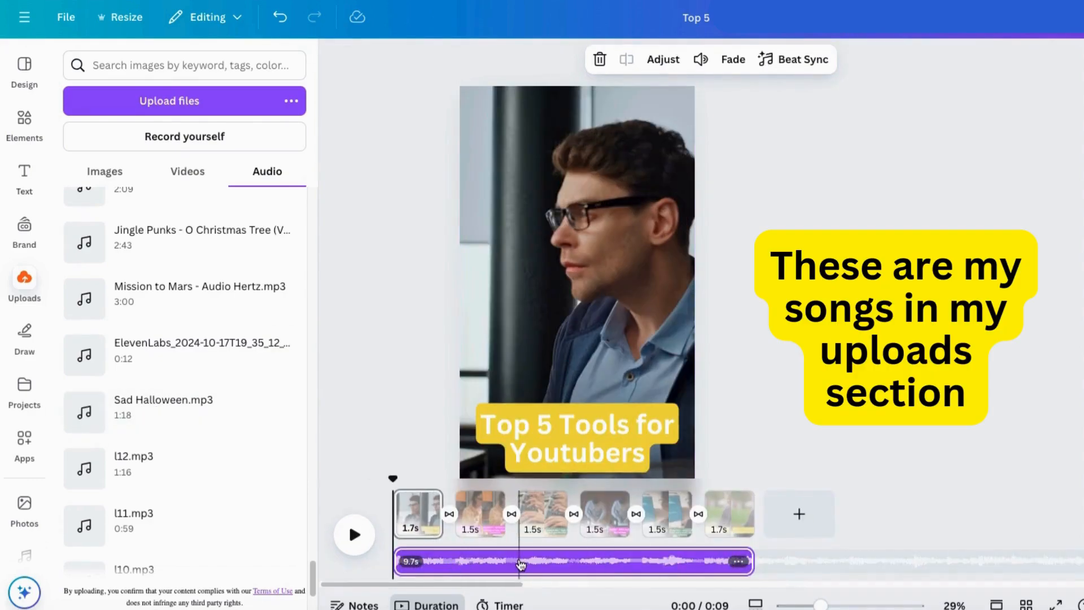
# Step: Lower the volume of the soundtrack to 26
pyautogui.rightClick(521, 565)
pyautogui.click(567, 512)
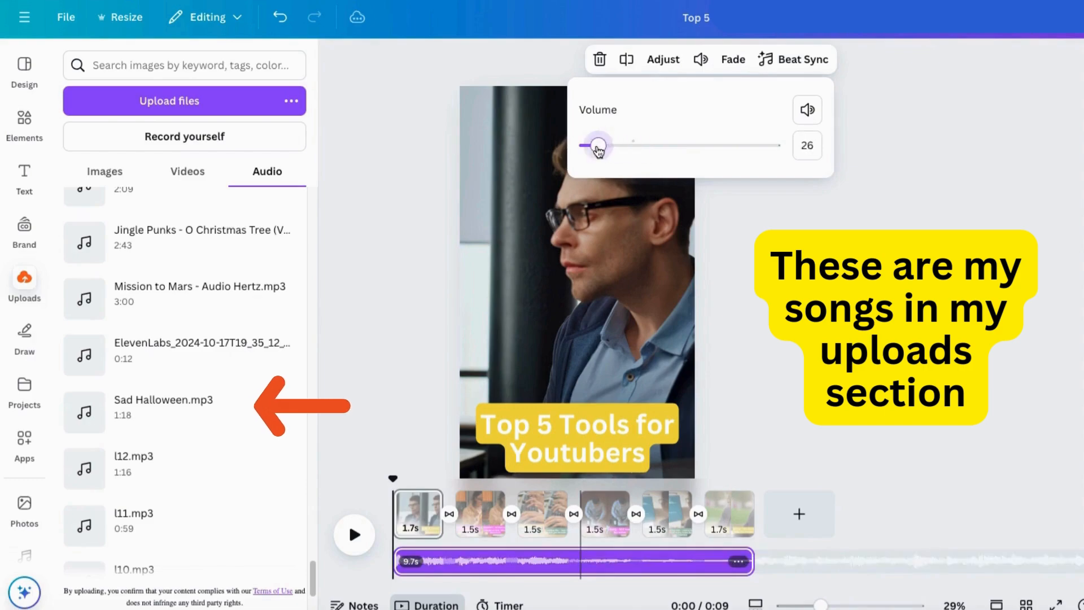